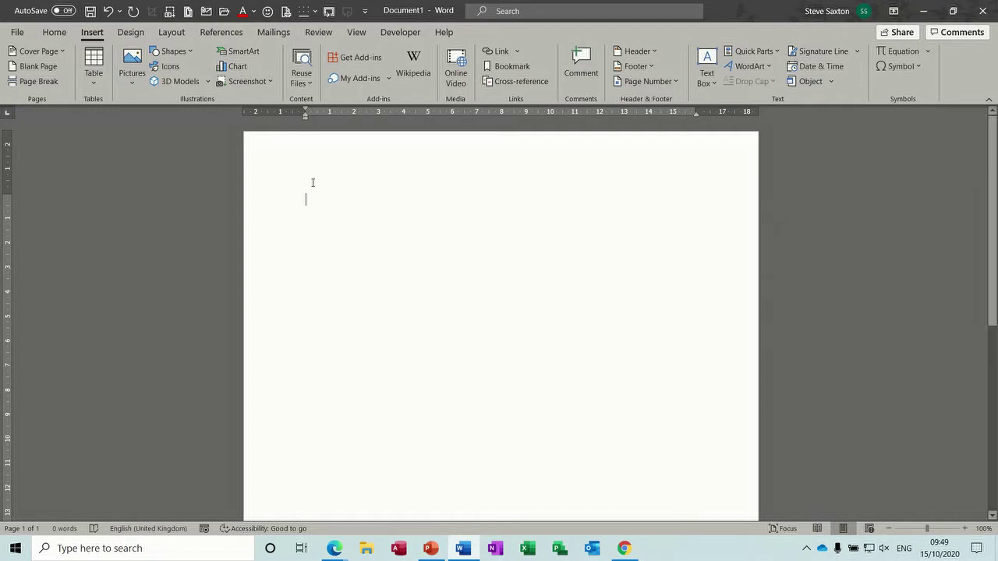
- Open the Paragraph dialog from the Home tab's Paragraph group
click(56, 36)
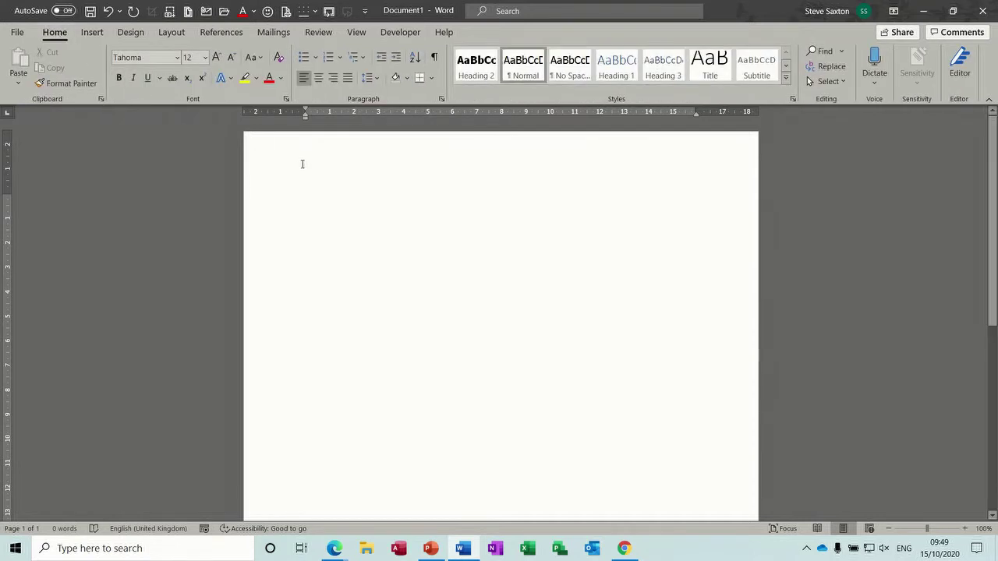
click(443, 99)
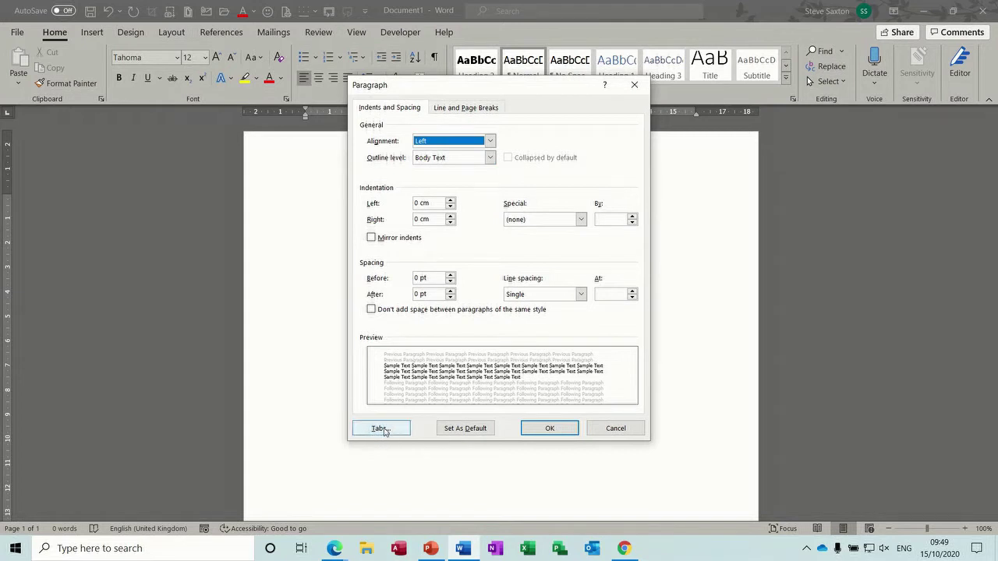
- Set left tab stops at 5 cm and 10 cm in the Tabs dialog
click(383, 430)
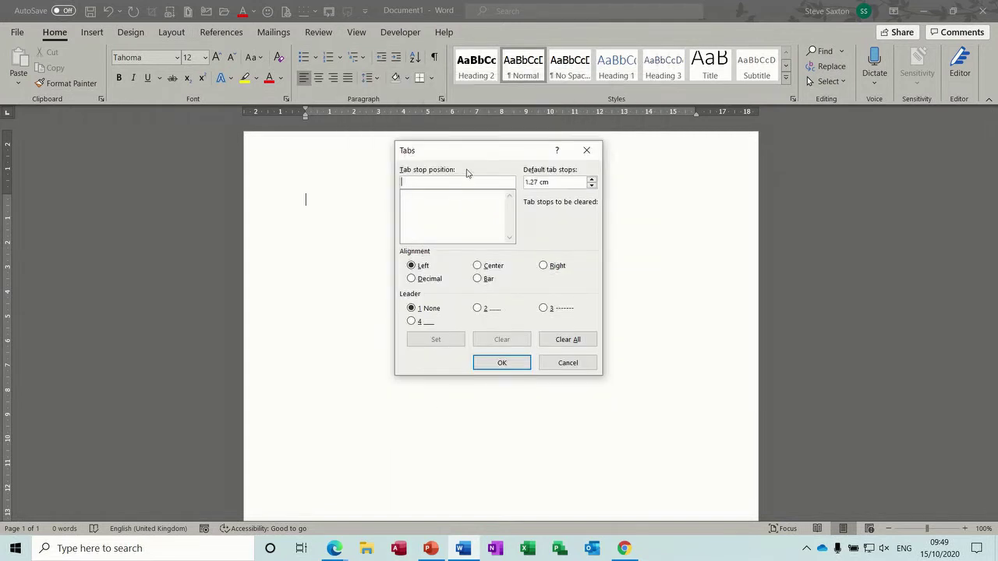
drag(474, 151, 413, 191)
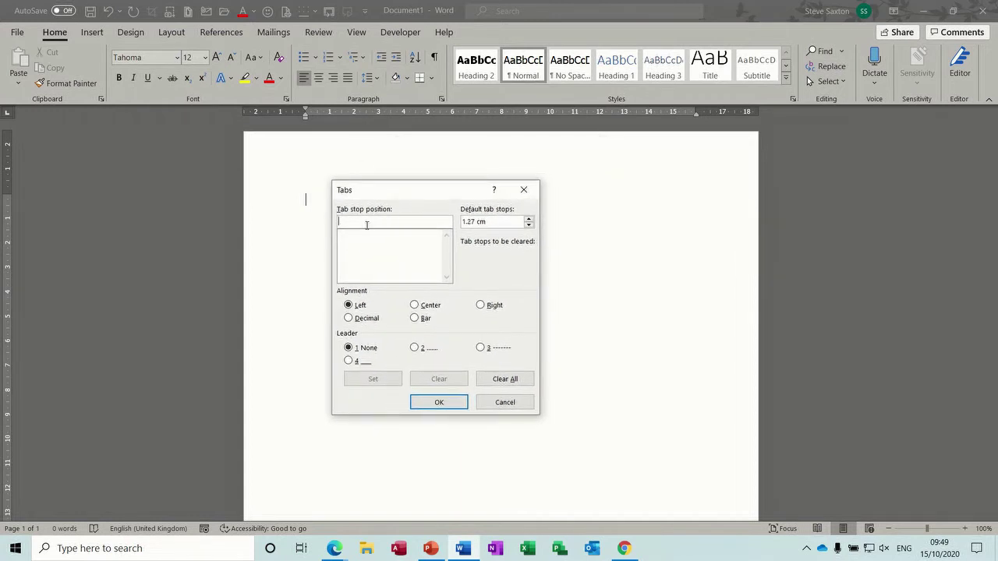
text(5)
click(375, 379)
text(10)
click(376, 380)
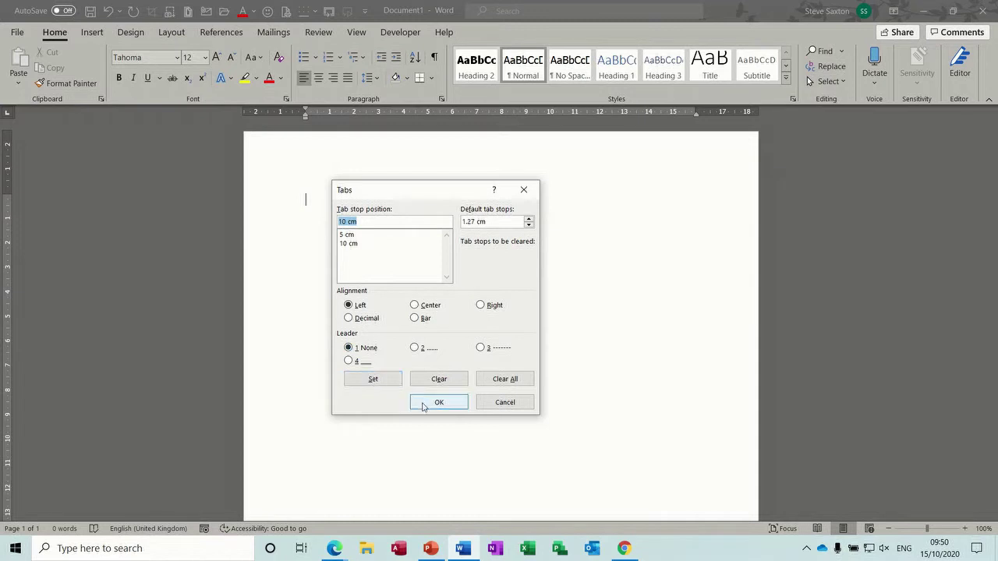
click(424, 403)
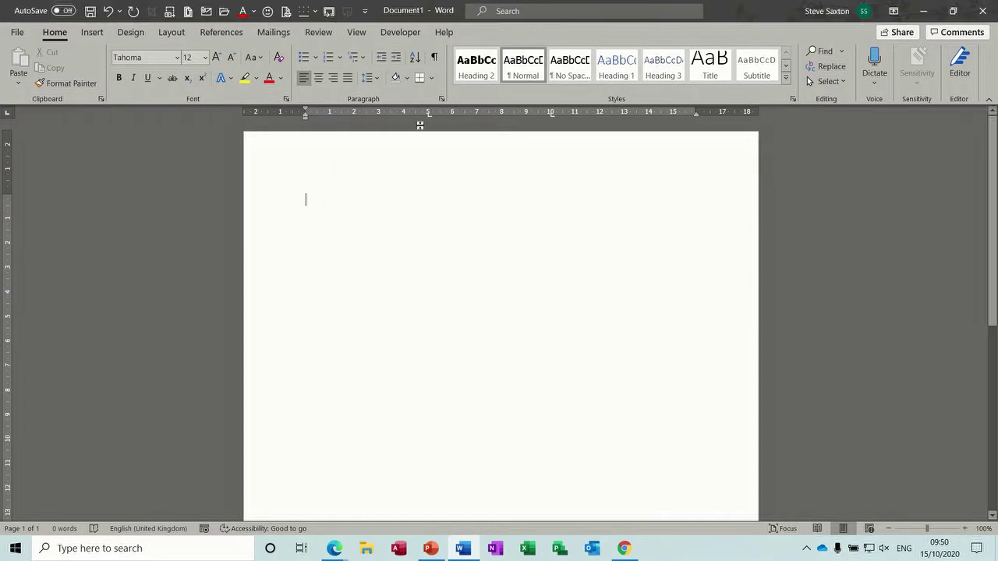
- Type the tab-separated heading line 'Name', 'Section', 'Ext' and start a new line
text(Name)
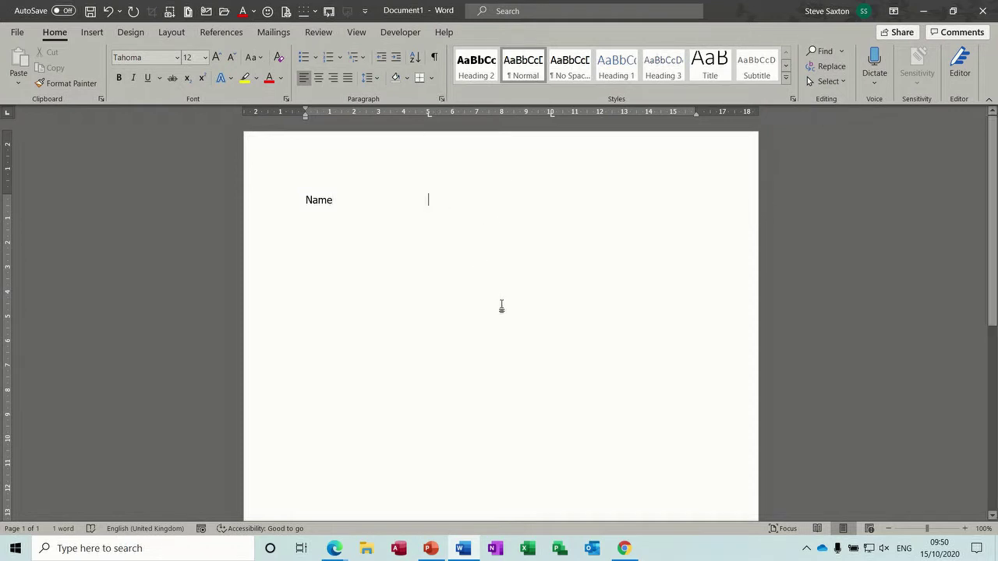
key(Tab)
text(Sectio)
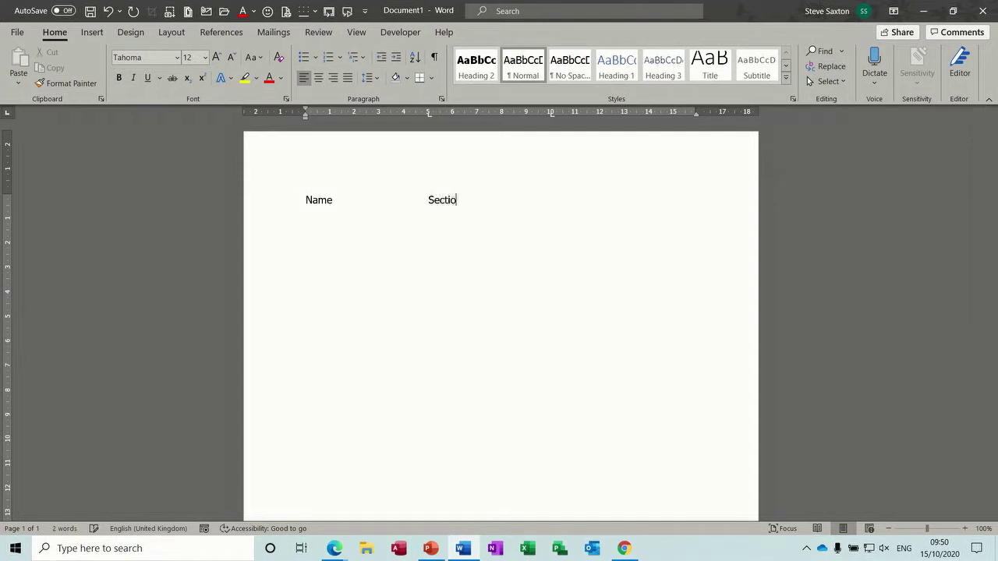
text(n)
key(Tab)
text(Ext)
key(Return)
- Give both the 5 cm and 10 cm tab stops the dotted leader 2
click(443, 99)
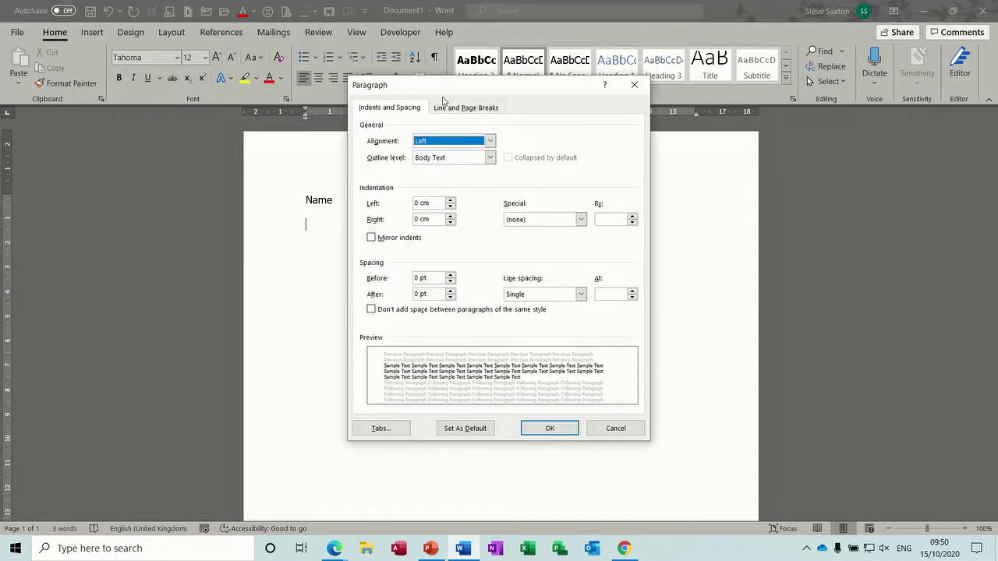
click(382, 433)
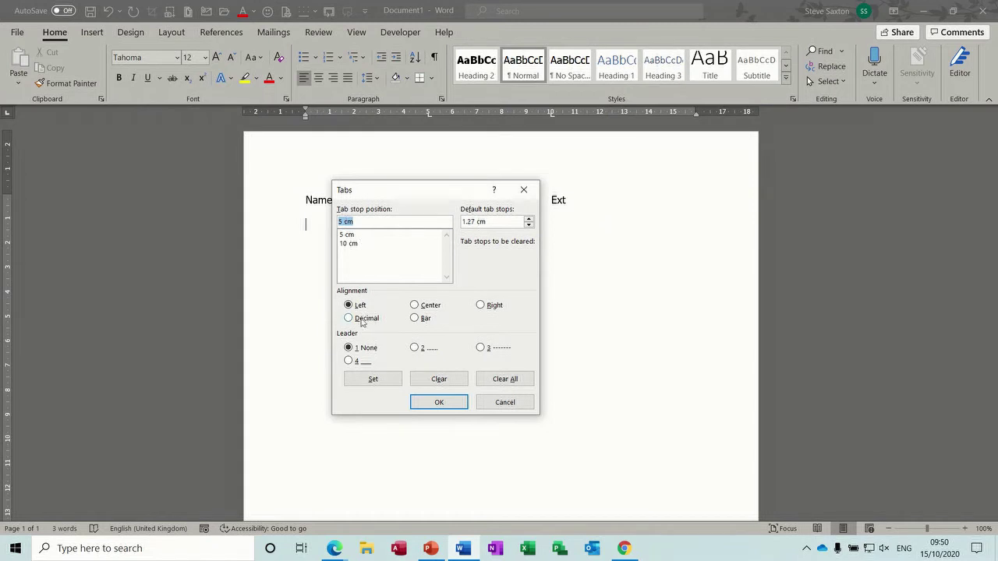
click(415, 348)
click(390, 379)
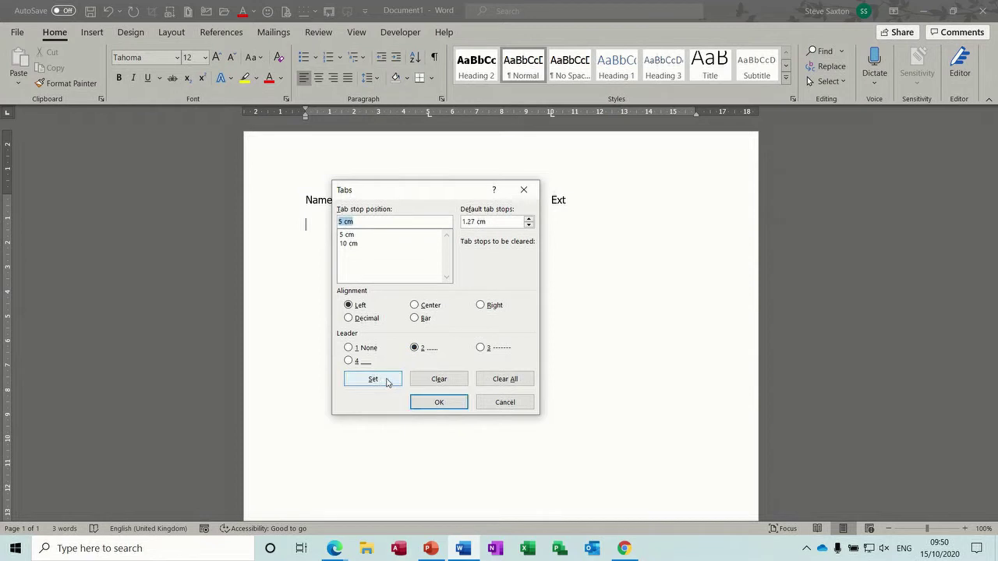
click(353, 244)
click(415, 348)
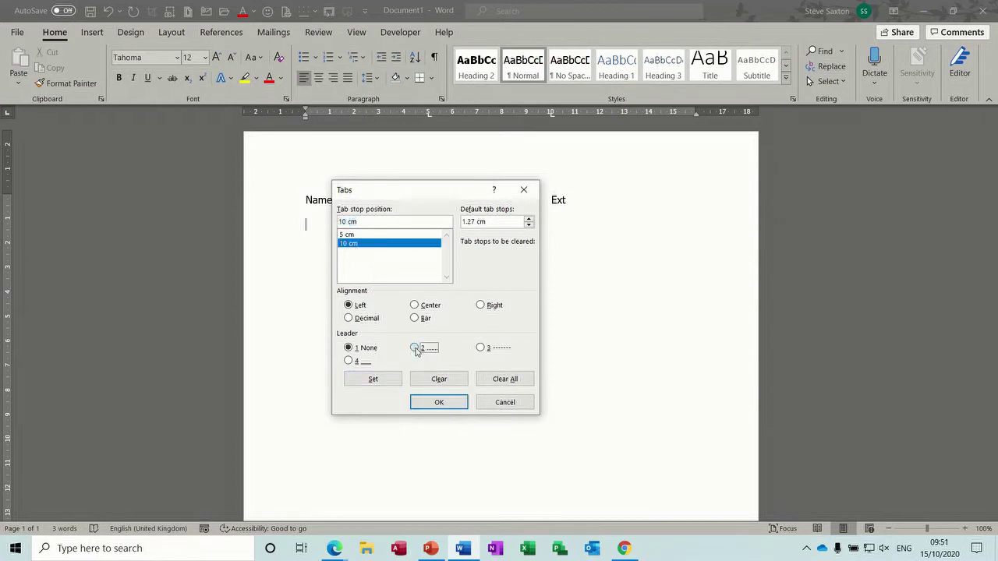
click(373, 379)
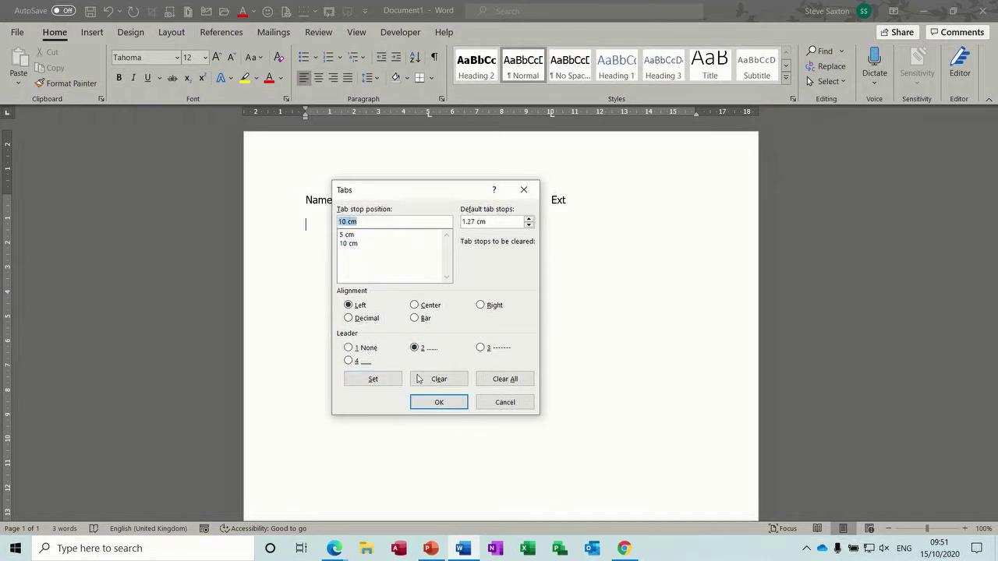
click(440, 406)
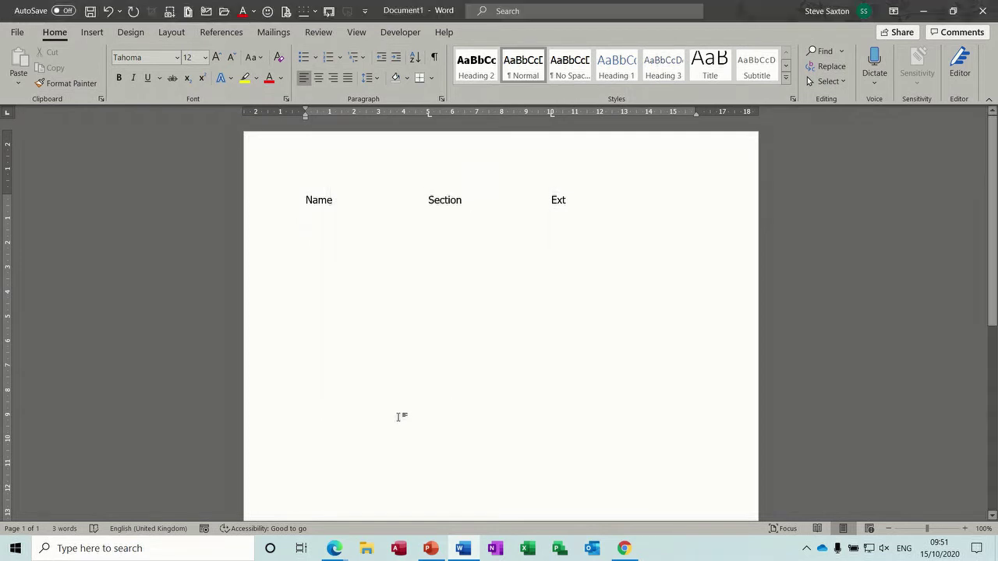
- Type the first row: a name, section 1234 and extension A1 along the leaders
text(Steve)
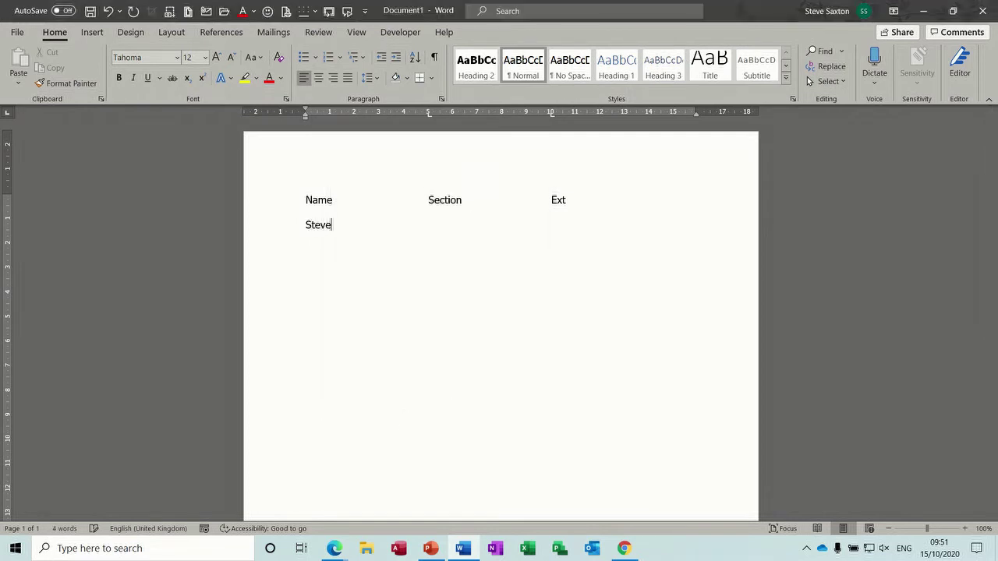
key(Tab)
text(1234)
key(Tab)
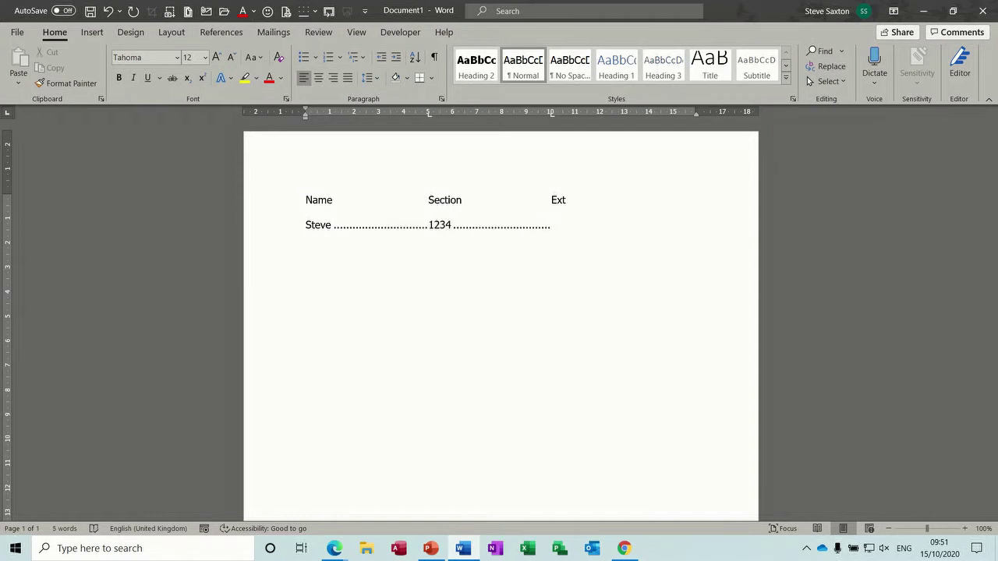
text(A1)
key(Return)
- Type the second row: a name, section 2222 and extension B1, then a new line
text(John)
key(Tab)
text(2222)
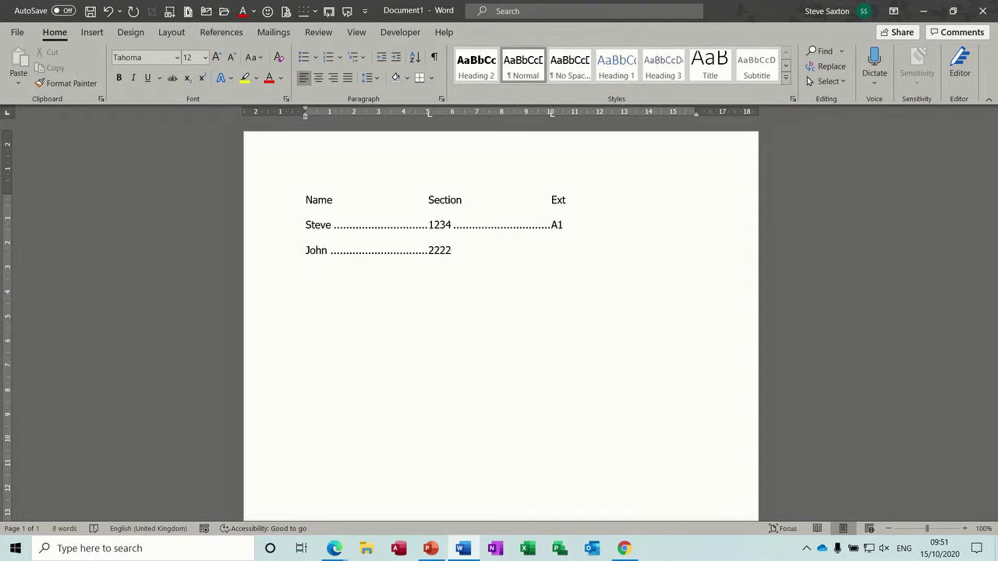
key(Tab)
text(B1)
key(Return)
click(443, 99)
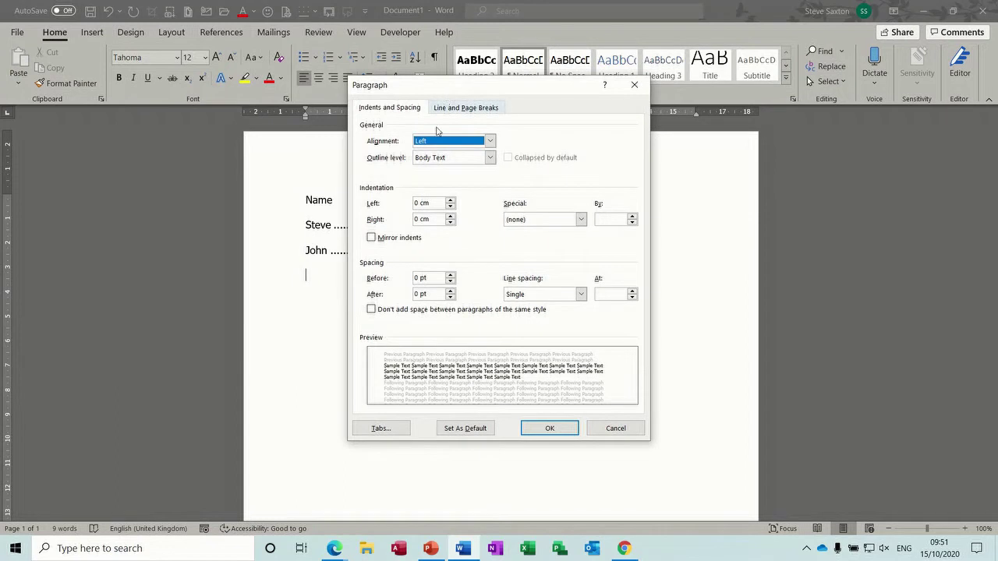
click(388, 430)
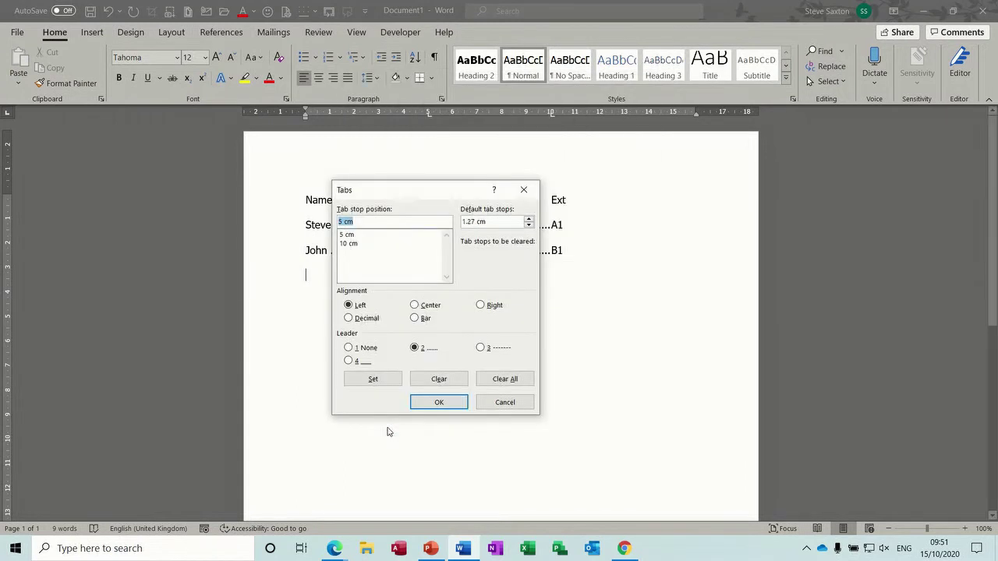
click(503, 380)
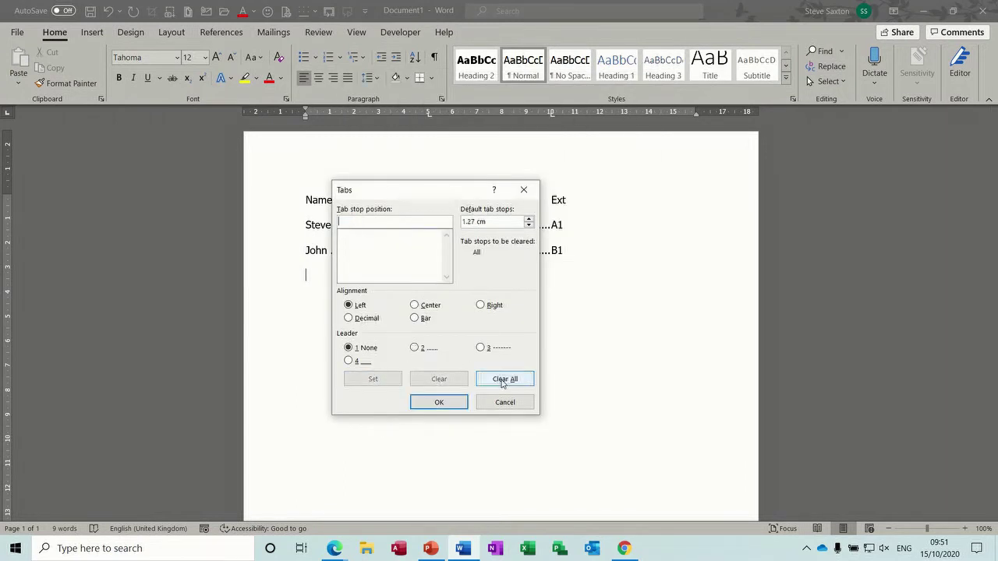
click(437, 402)
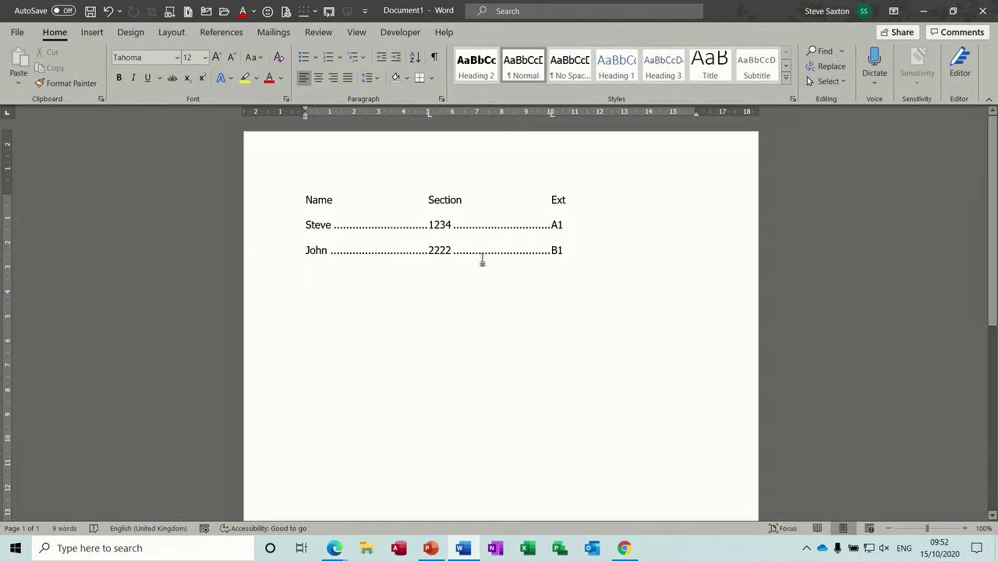
key(ctrl+z)
click(310, 302)
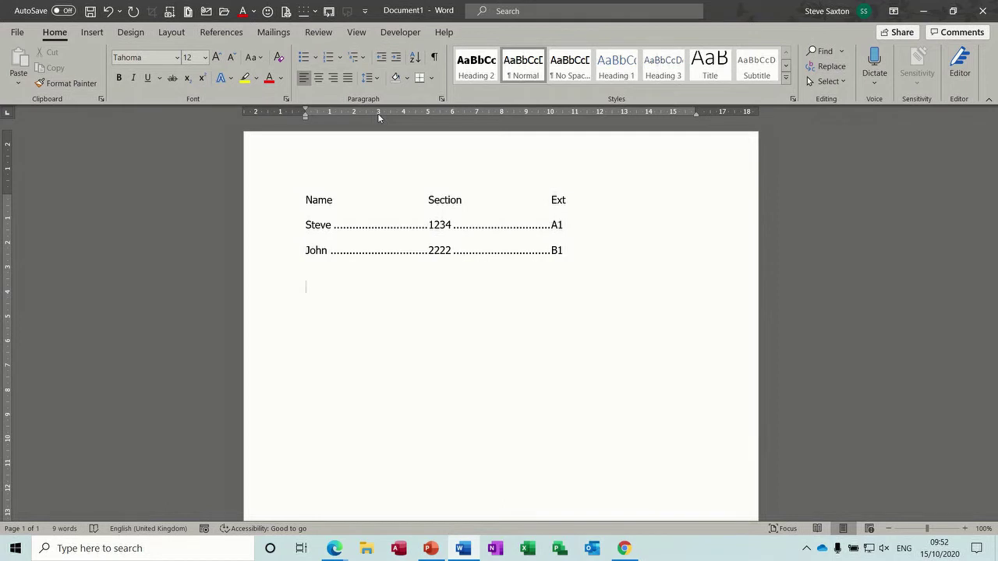
click(357, 34)
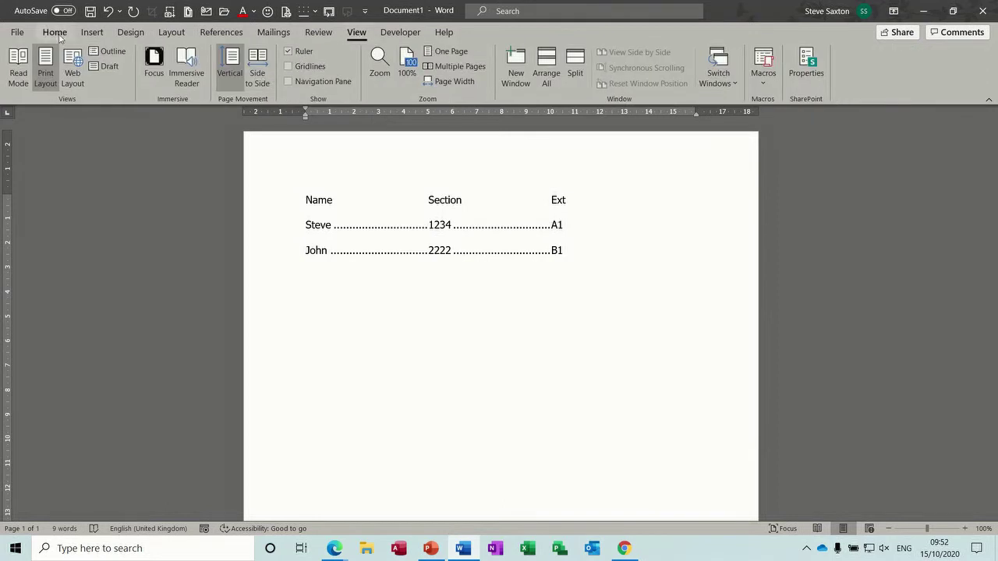
- Add a left tab stop at 3 cm and type the person's full name at it
click(55, 34)
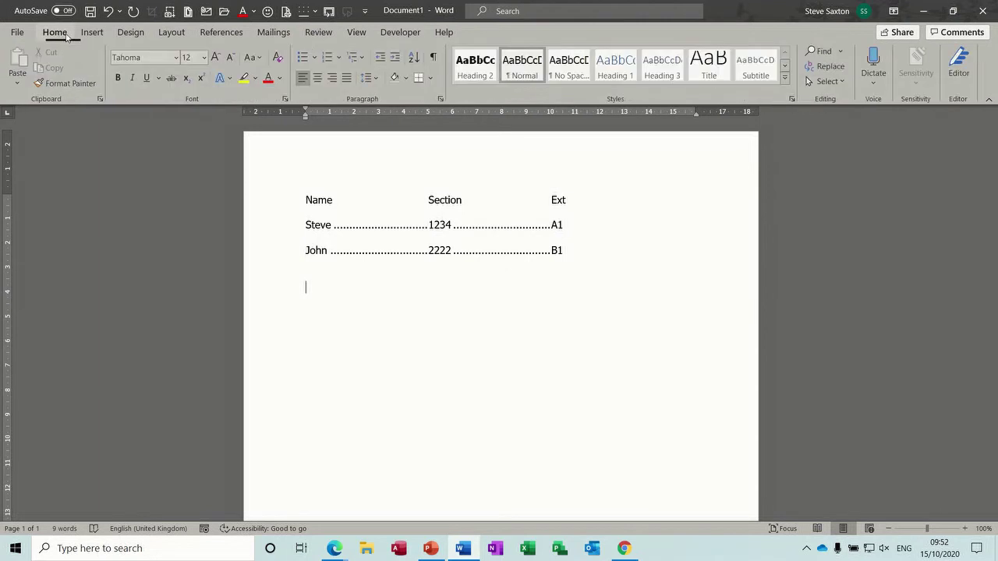
click(379, 117)
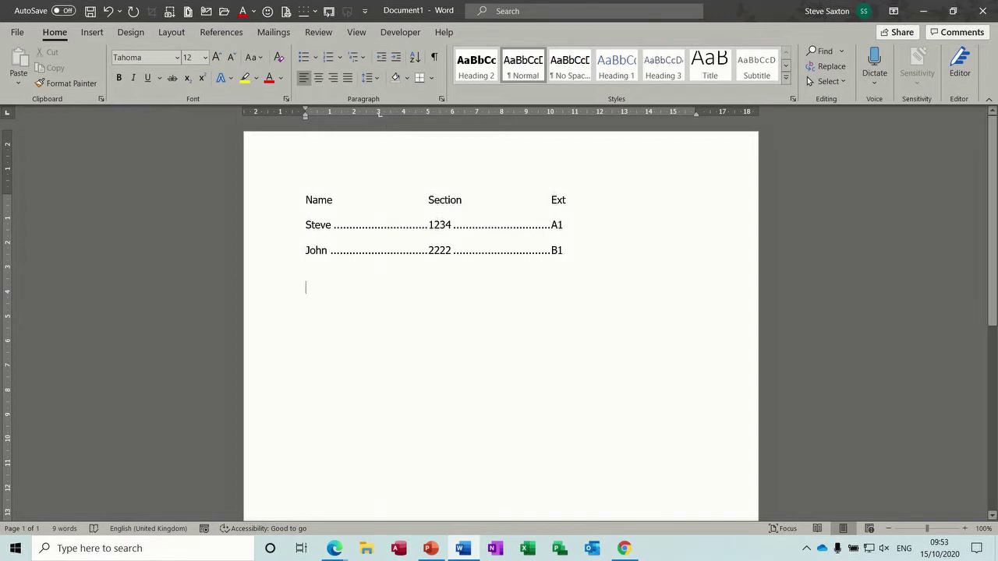
key(Tab)
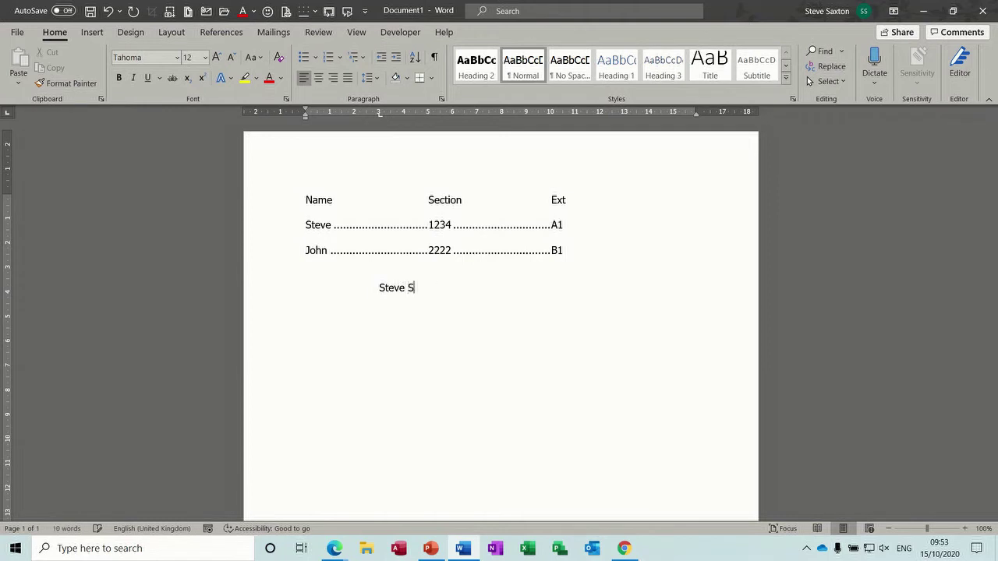
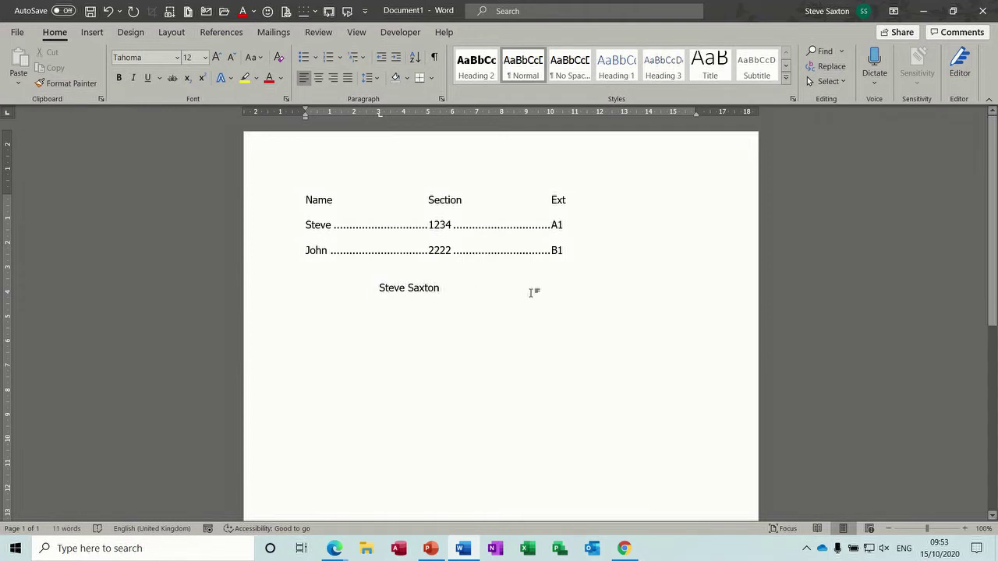
key(Return)
drag(379, 115, 382, 158)
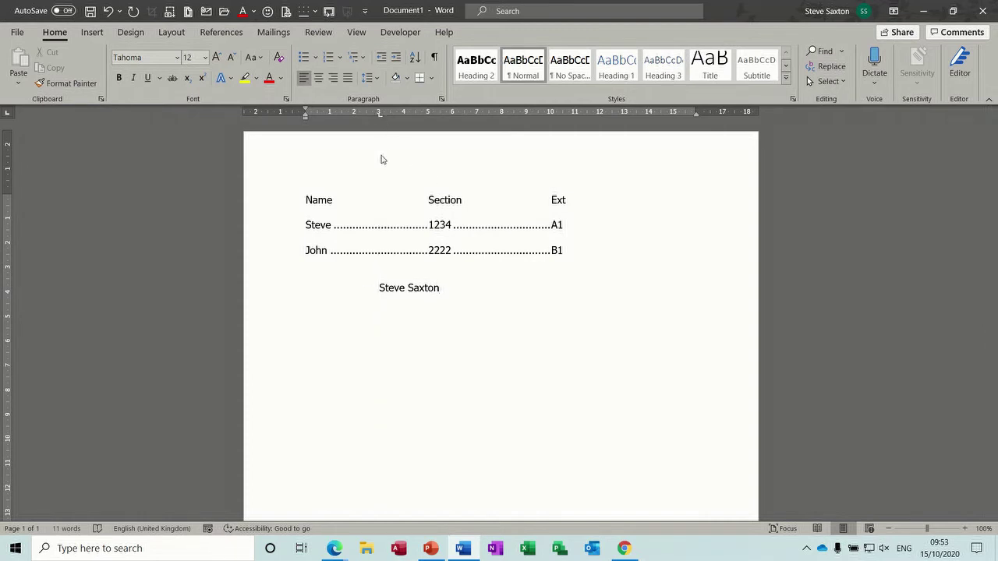
- Set a centre tab stop at 3 cm and type the person's name centred on it
click(7, 116)
click(379, 114)
key(Tab)
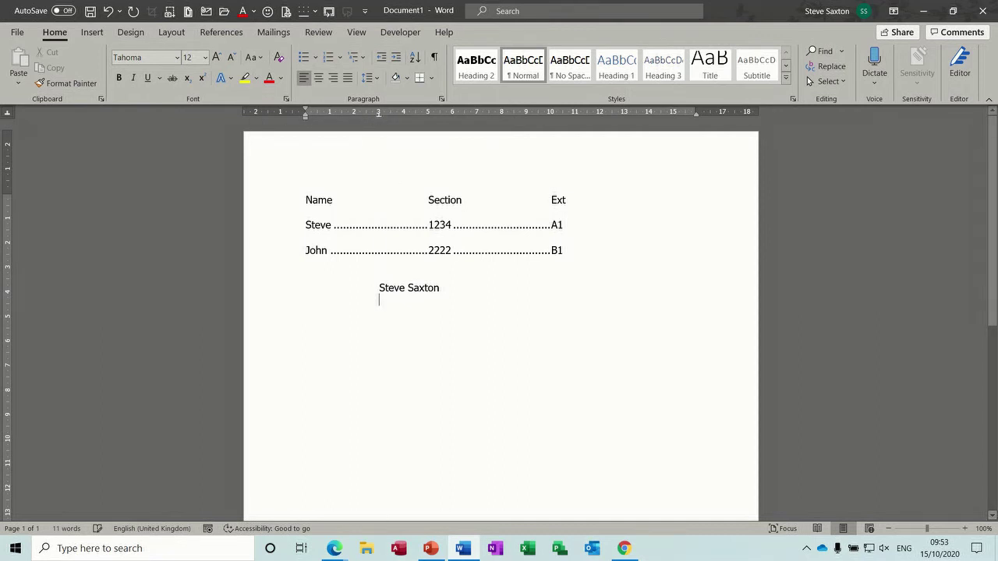
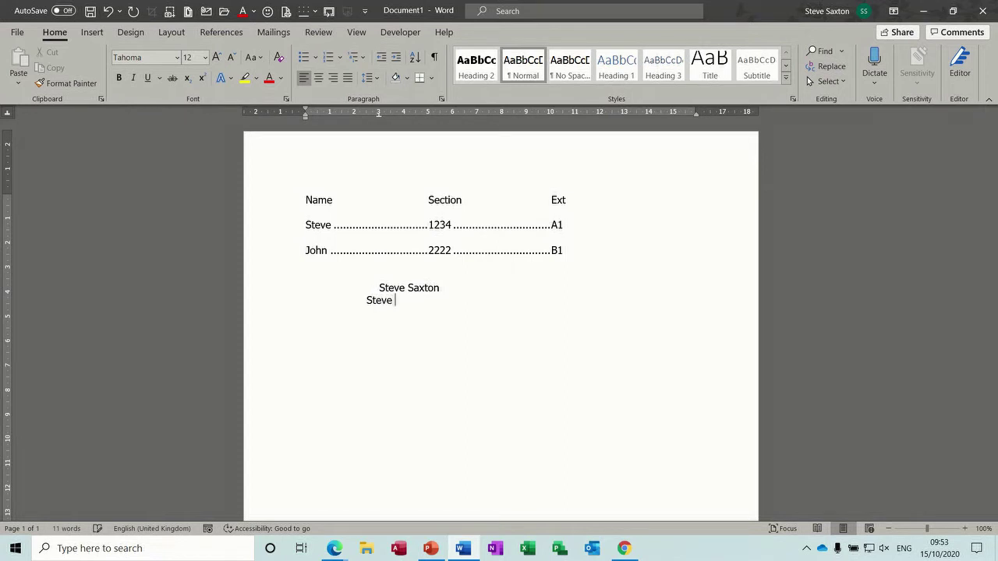
drag(382, 121, 382, 120)
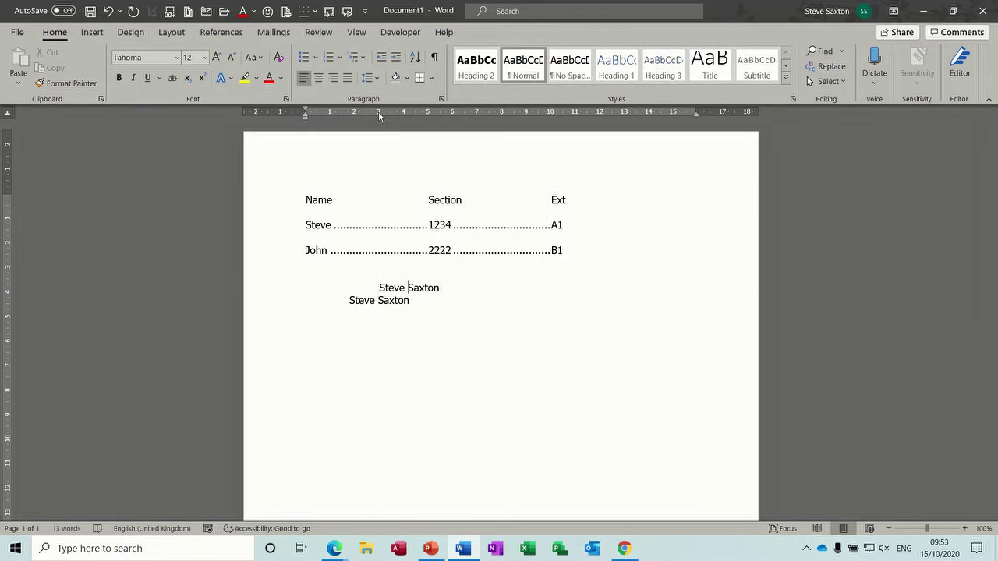
drag(381, 121, 381, 121)
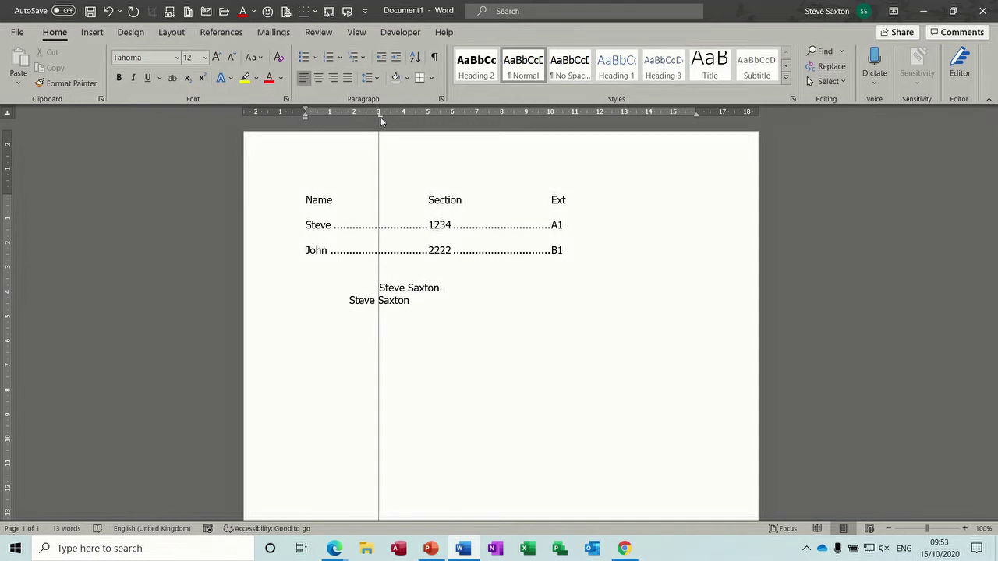
drag(380, 121, 381, 120)
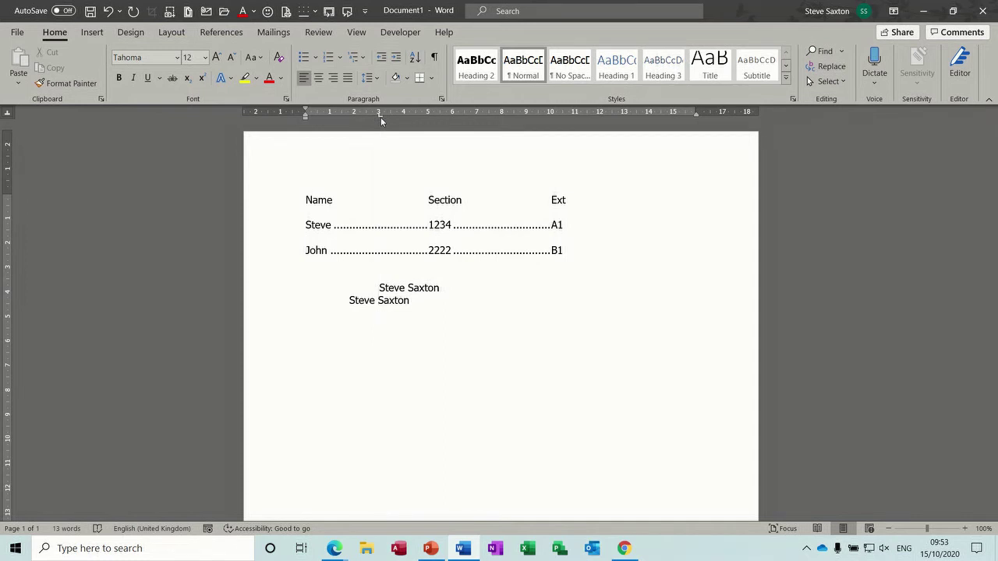
- On the next line, type the name again right-aligned on the 3 cm tab stop
click(418, 307)
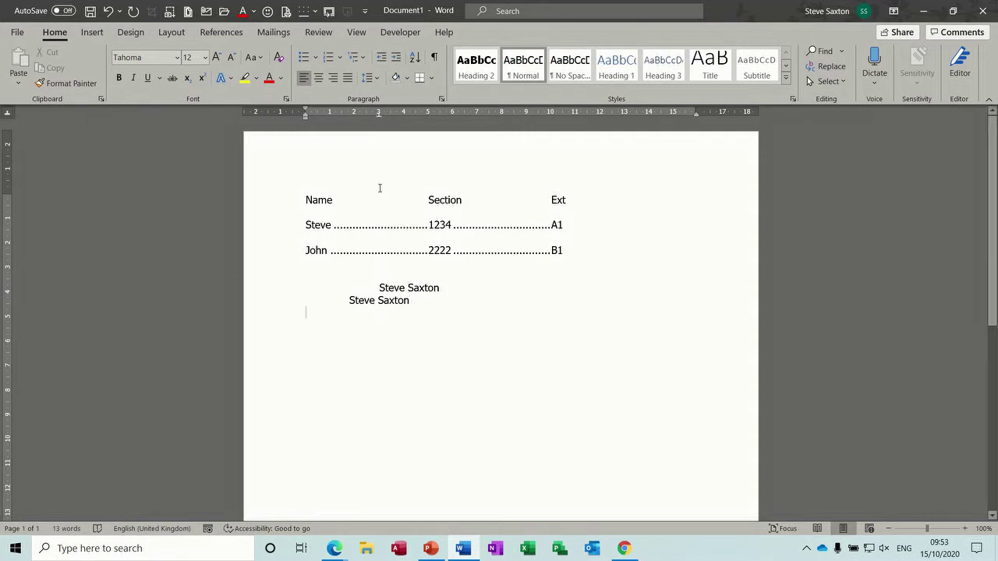
drag(379, 117, 381, 161)
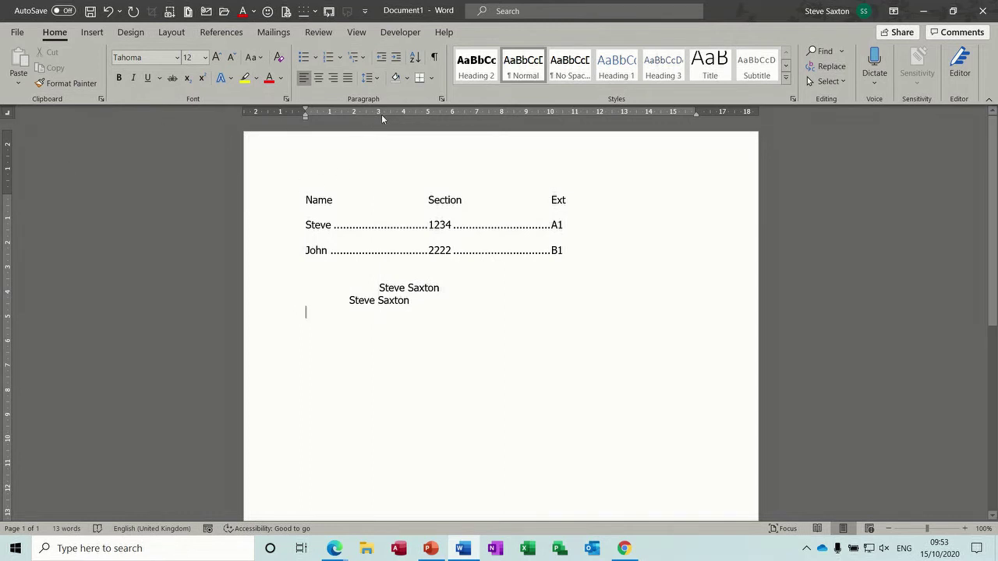
drag(379, 118, 380, 118)
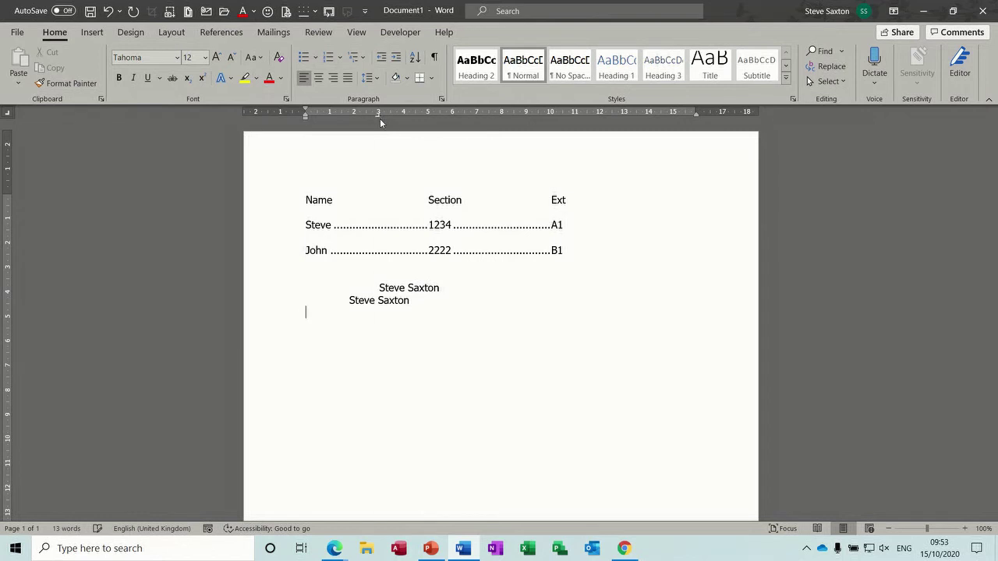
key(Tab)
drag(379, 118, 379, 118)
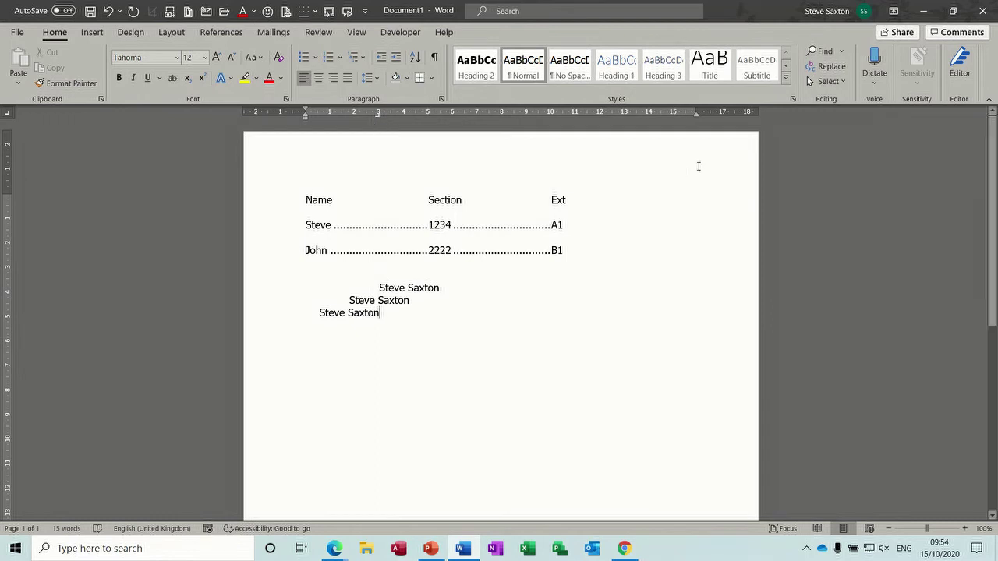
double_click(481, 152)
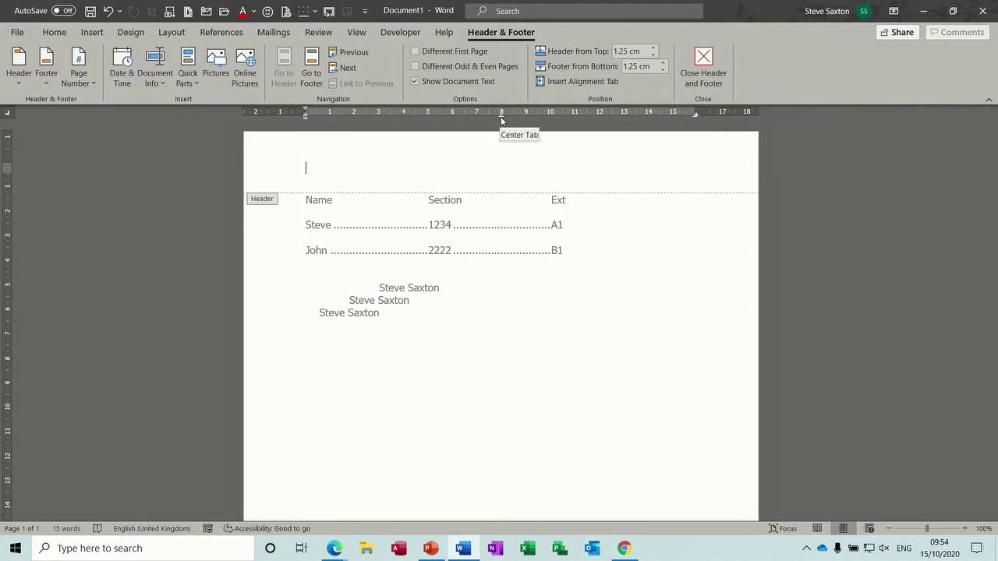
double_click(450, 318)
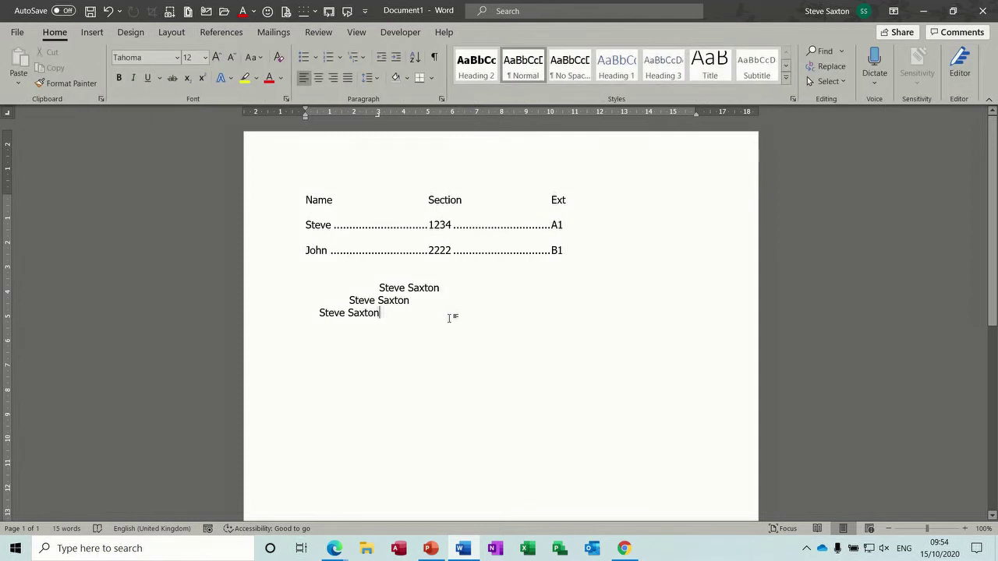
key(Return)
- Replace the 3 cm tab with a 12 cm decimal tab and type 123.23, 1.23, 12.23
drag(377, 115, 379, 194)
click(603, 116)
key(Tab)
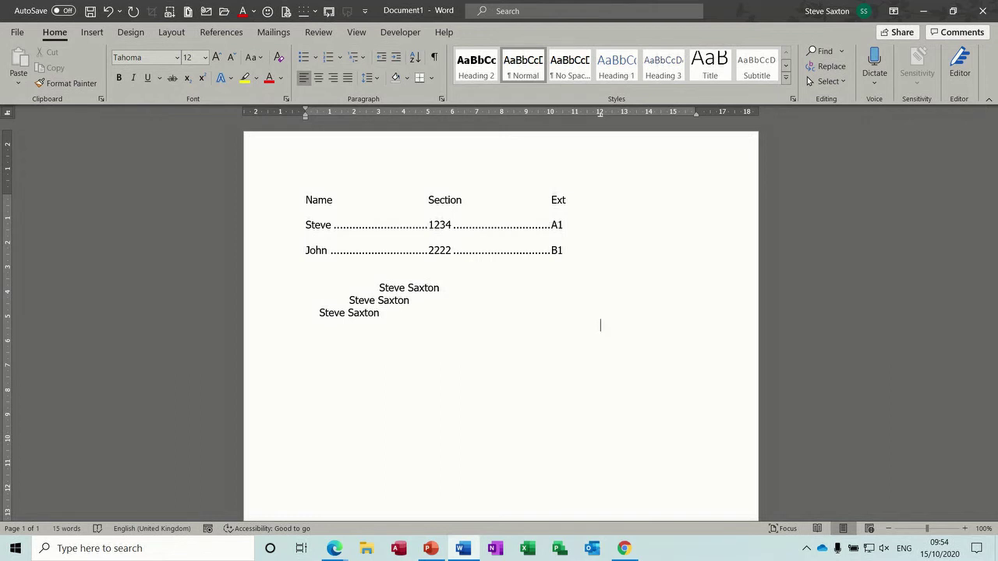
text(123.23)
key(Return)
key(Tab)
text(1.23)
key(Return)
text(12)
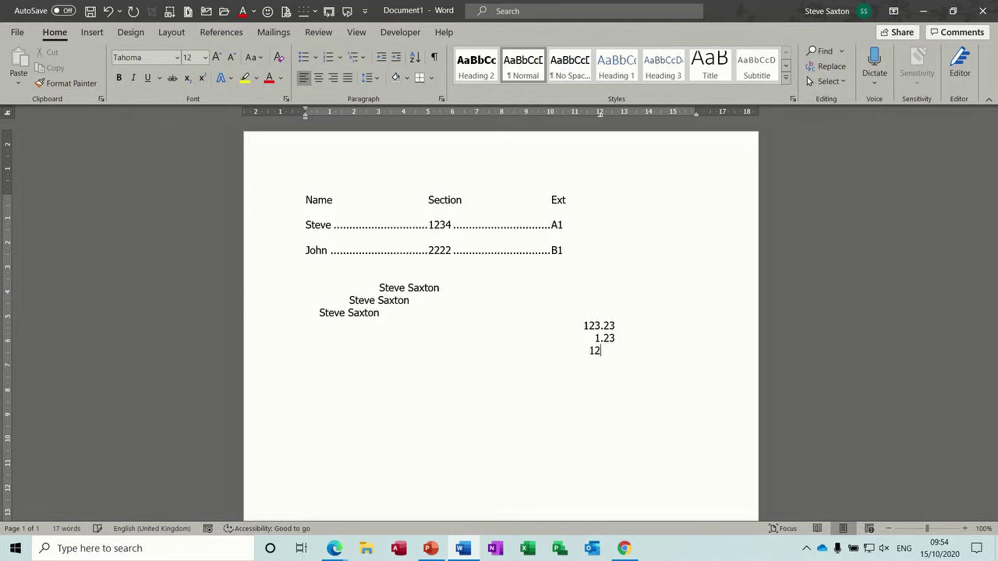
text(.23)
key(Return)
drag(600, 118, 601, 122)
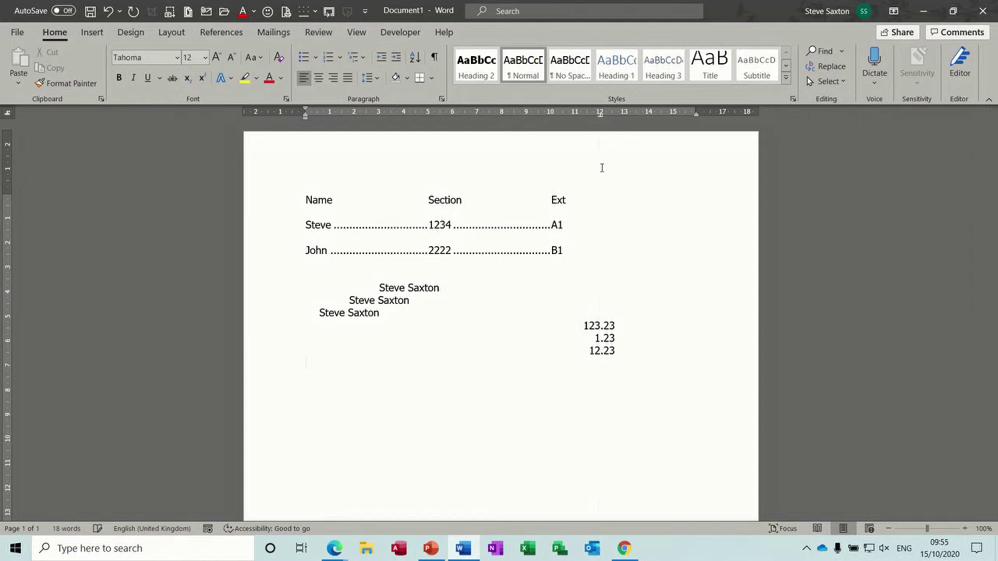
- Move below the number column and turn on Show/Hide ¶ formatting marks
click(588, 350)
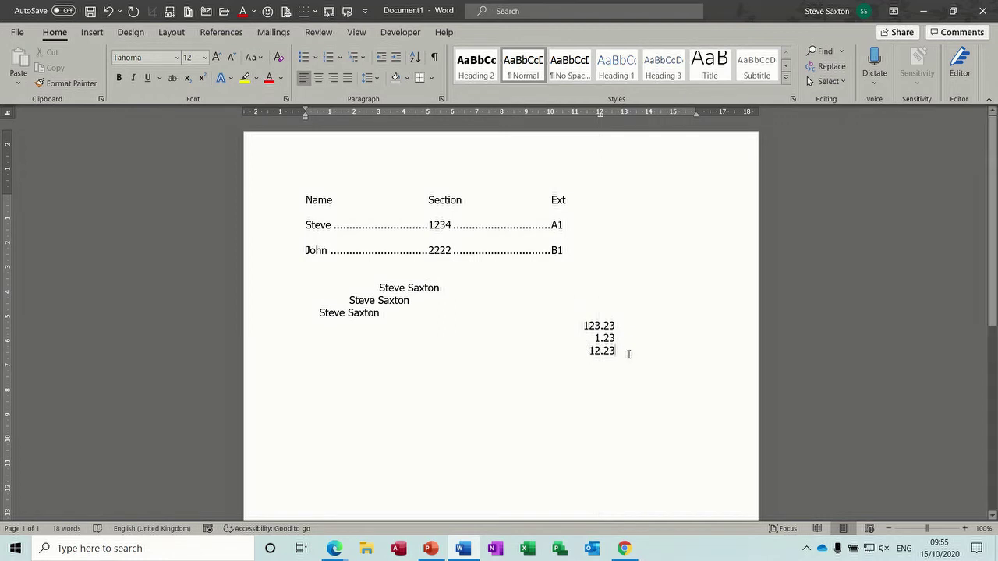
key(Return)
key(Return)
click(435, 57)
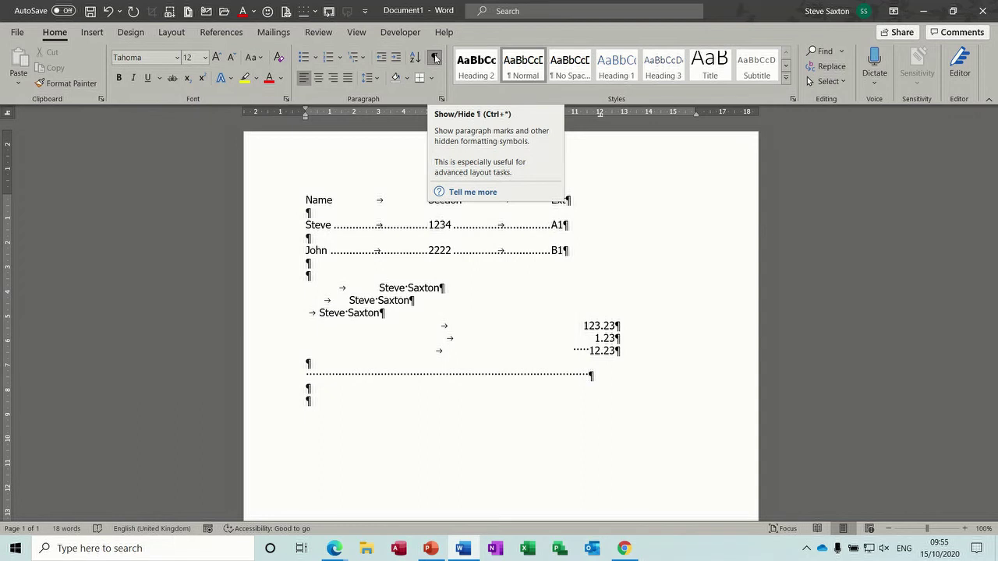
- Hide formatting marks, delete the stray spaces and remove the 12 cm decimal tab
click(435, 59)
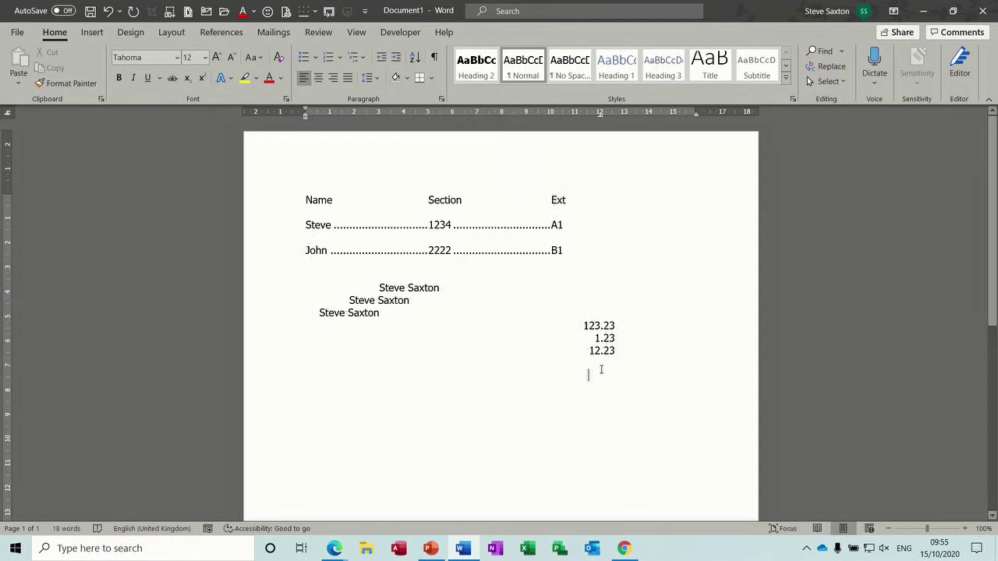
key(BackSpace)
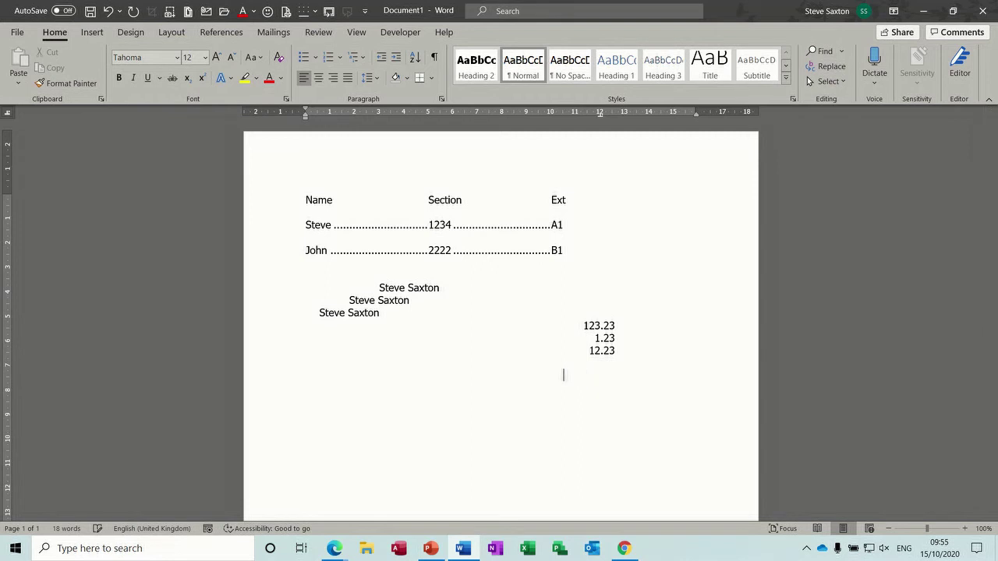
key(BackSpace)
key(BackSpace)
key(BackSpace)
key(BackSpace)
key(BackSpace)
key(BackSpace)
key(BackSpace)
key(BackSpace)
key(BackSpace)
key(BackSpace)
key(BackSpace)
key(BackSpace)
key(BackSpace)
key(BackSpace)
key(BackSpace)
key(BackSpace)
key(BackSpace)
key(BackSpace)
key(BackSpace)
key(BackSpace)
key(BackSpace)
key(BackSpace)
key(BackSpace)
key(BackSpace)
key(BackSpace)
key(BackSpace)
key(BackSpace)
key(BackSpace)
key(BackSpace)
key(BackSpace)
key(BackSpace)
text(3)
key(Return)
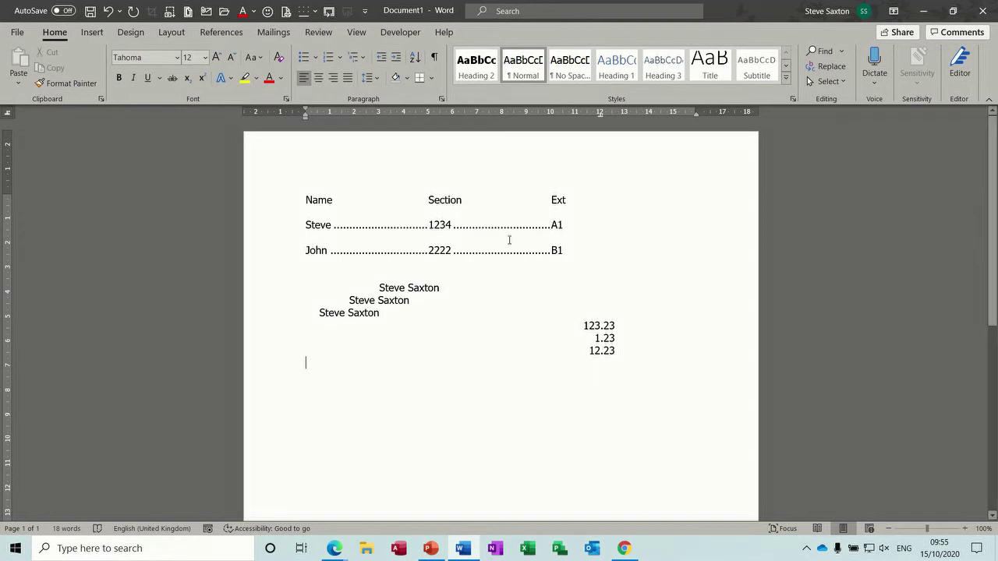
drag(602, 117, 600, 189)
key(Return)
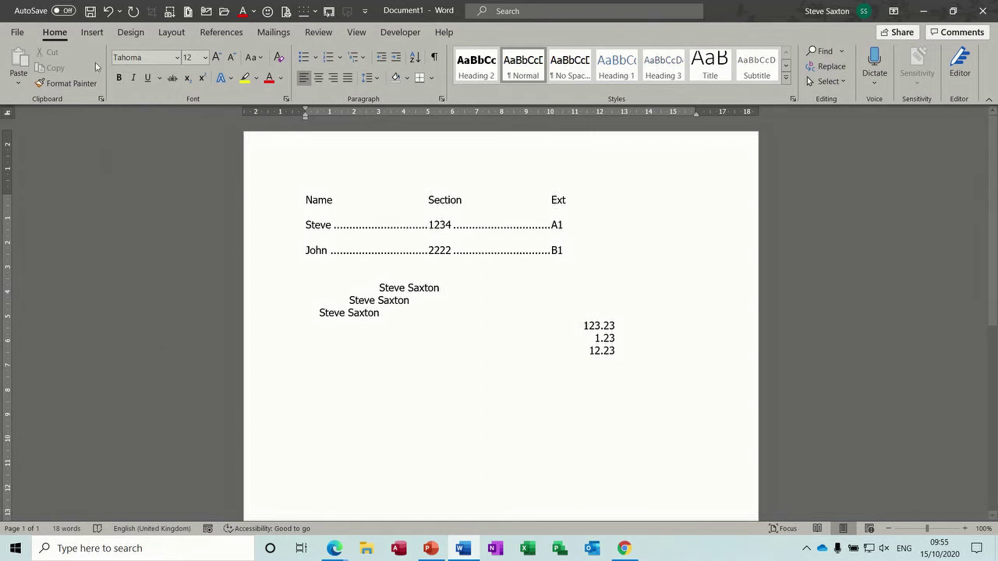
- Insert a three-column, one-row table and add a 3 cm tab stop in its first cell
click(91, 33)
click(95, 78)
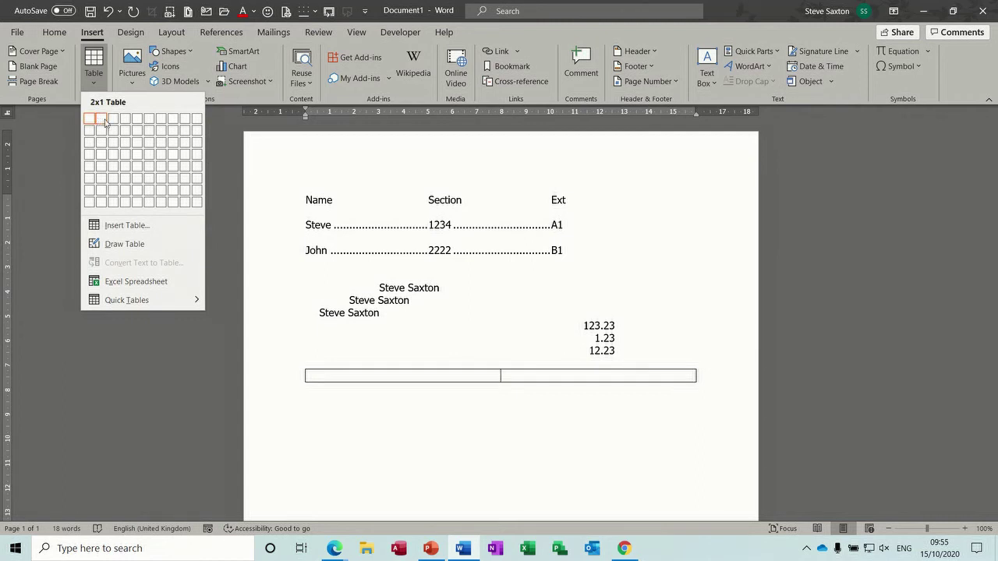
click(113, 124)
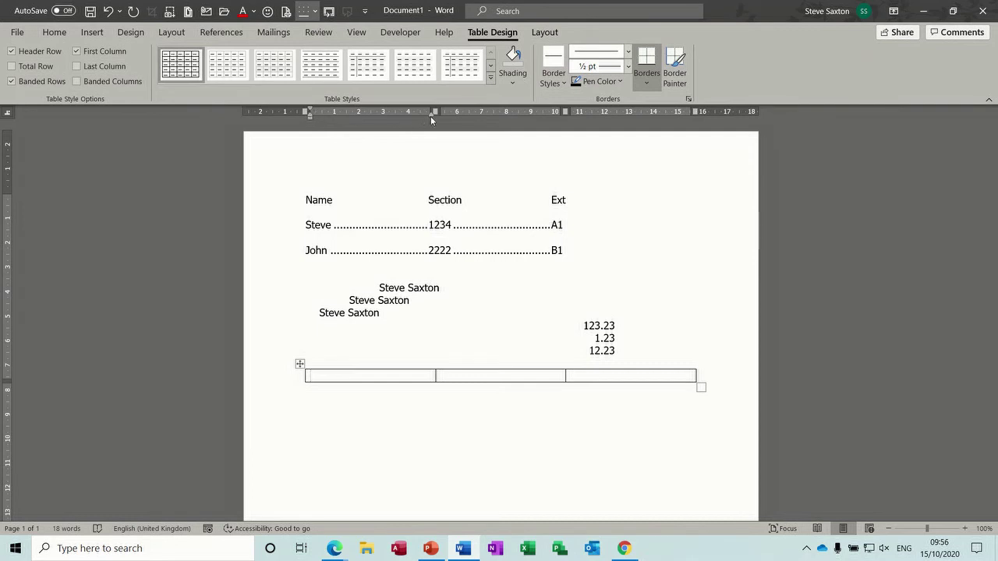
click(384, 112)
- Set an 8 cm tab stop in the second cell, move the third column border, then undo the extra column
click(516, 377)
click(506, 113)
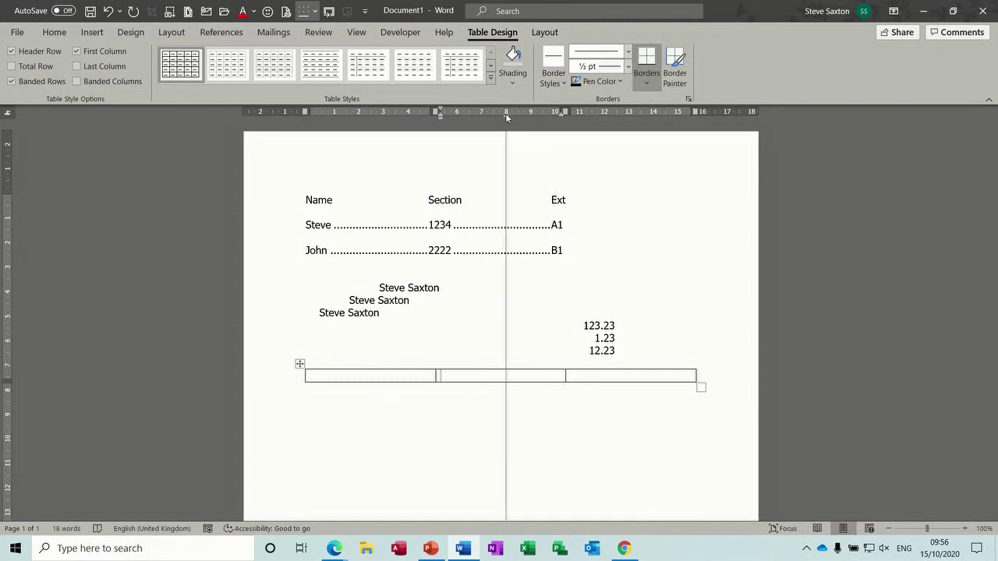
click(638, 376)
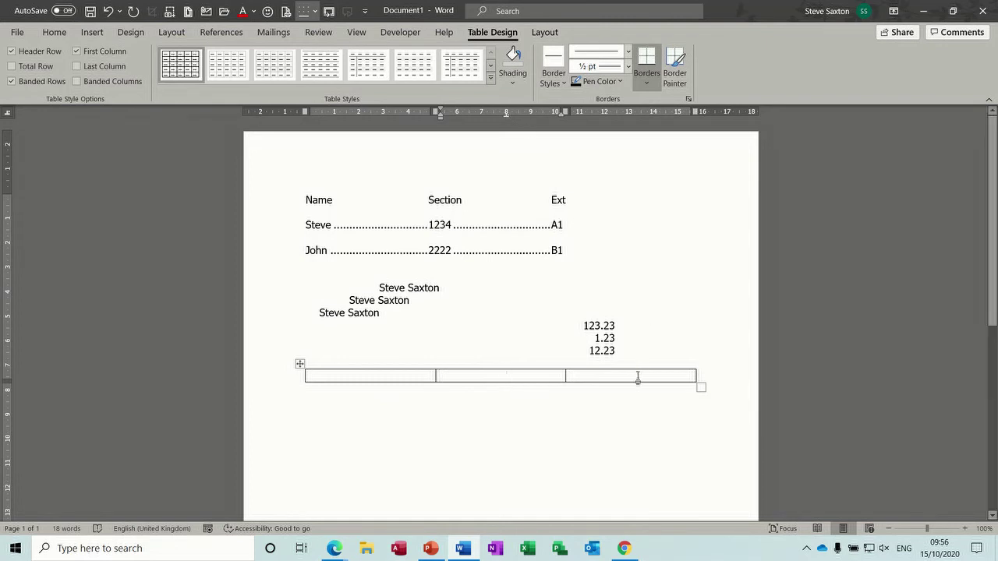
drag(571, 112, 640, 111)
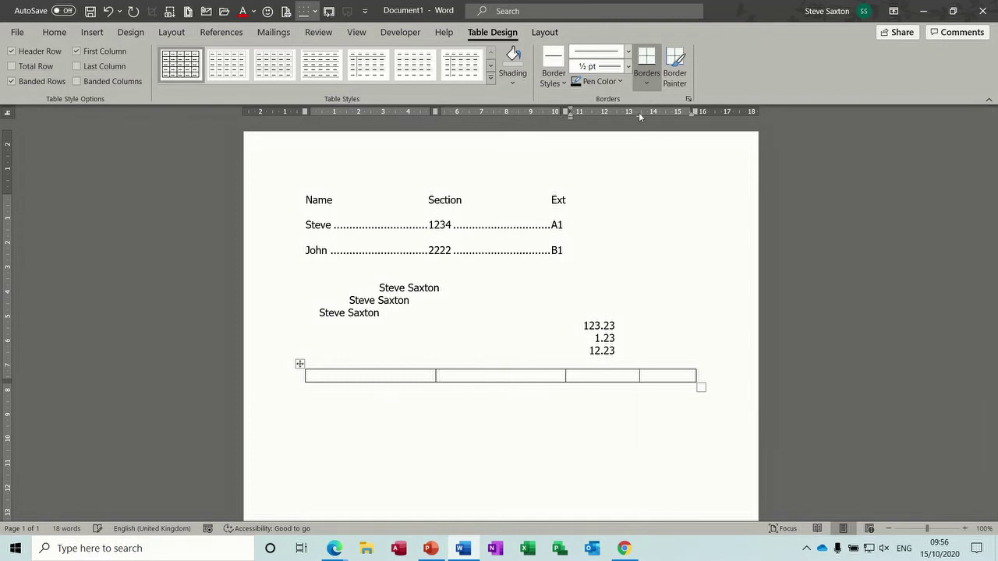
click(342, 377)
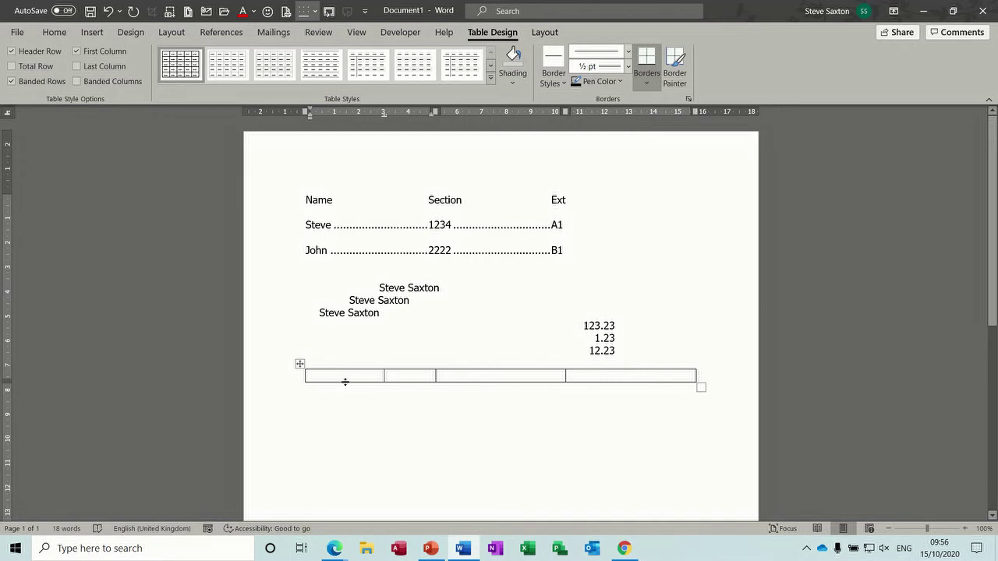
key(ctrl+z)
- Fill the three cells with 21.22/21.23, 21.33/1.24 and 2.21/1.22, two lines each
text(2)
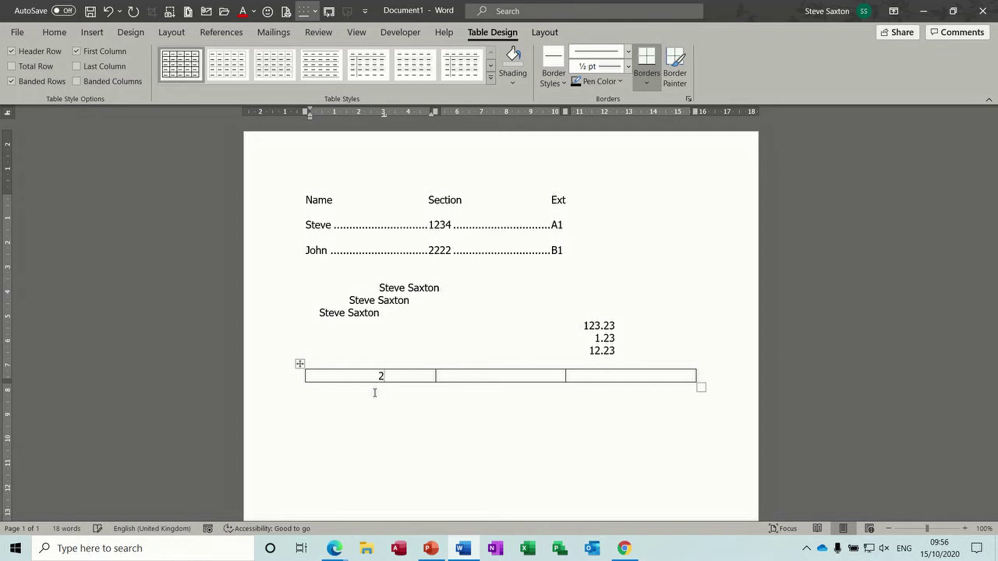
text(1.22)
key(Return)
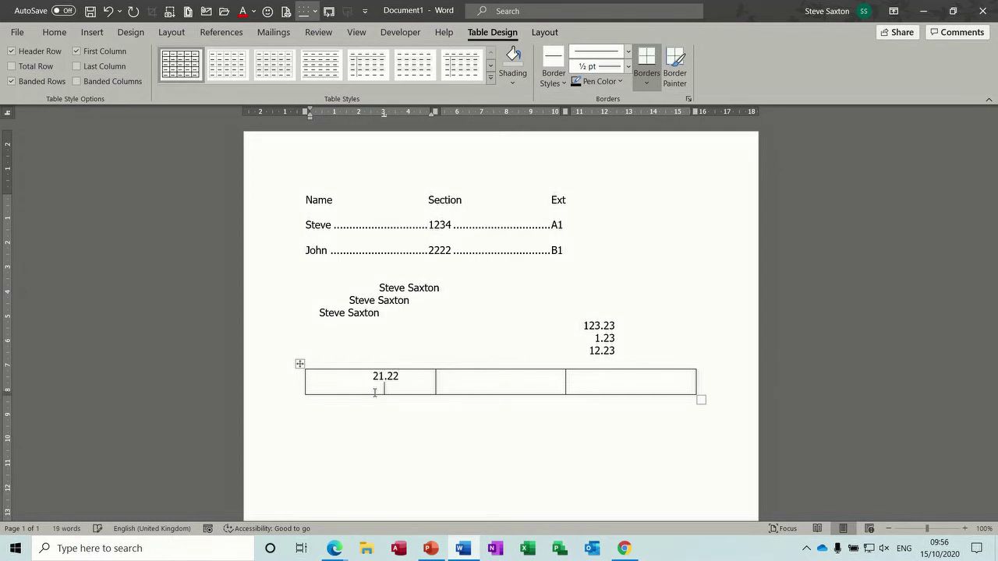
text(21.23)
key(Tab)
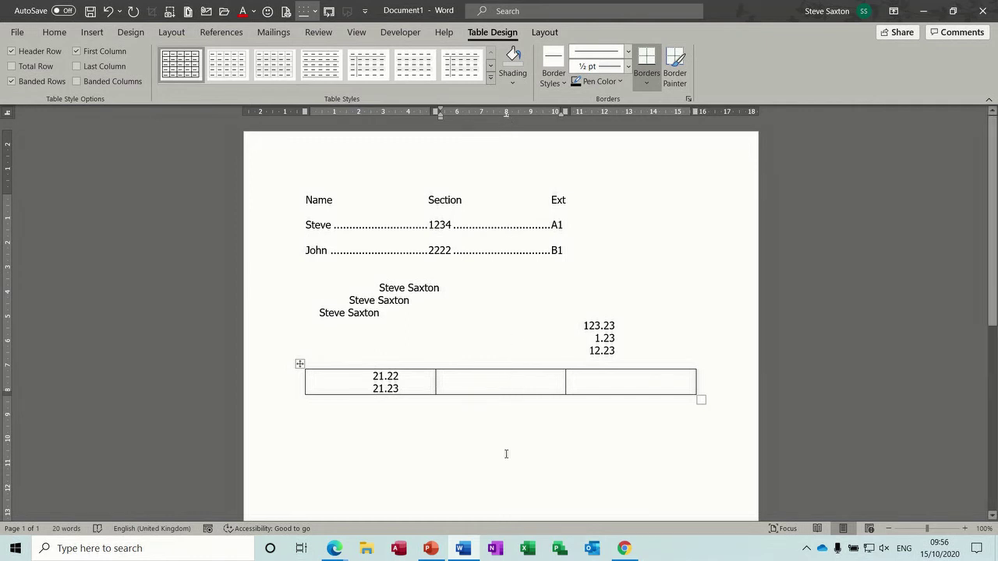
text(21.33)
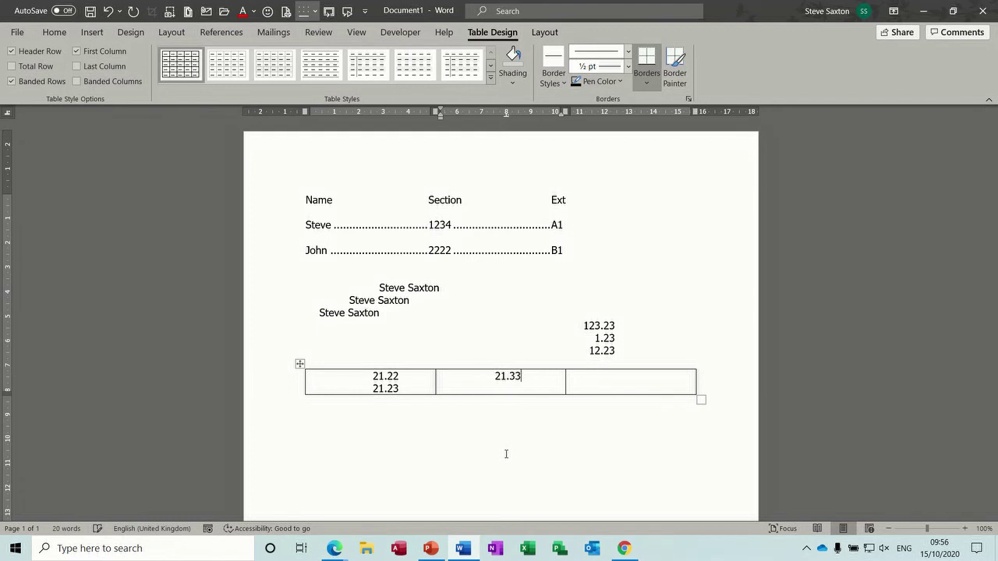
key(Return)
text(1.24)
key(Tab)
text(2.21)
key(Return)
text(1.2)
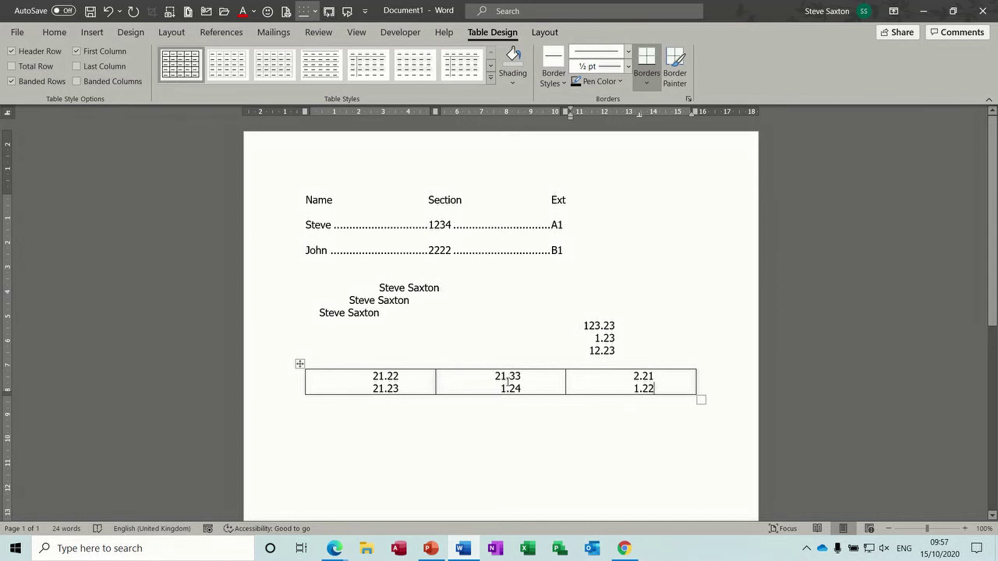
click(501, 388)
- Delete the table, then clear all tab stops from every line via Paragraph > Tabs
click(299, 364)
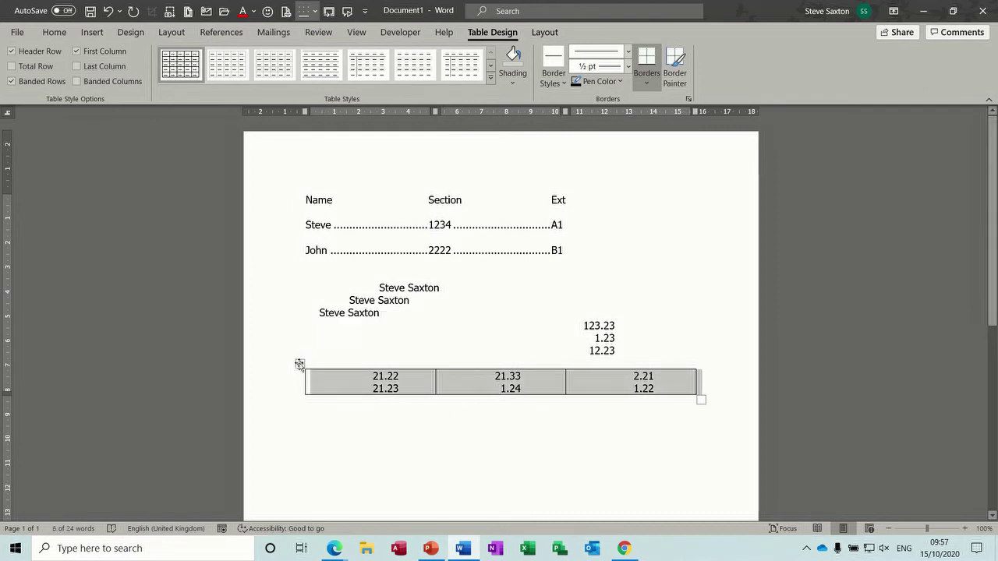
key(BackSpace)
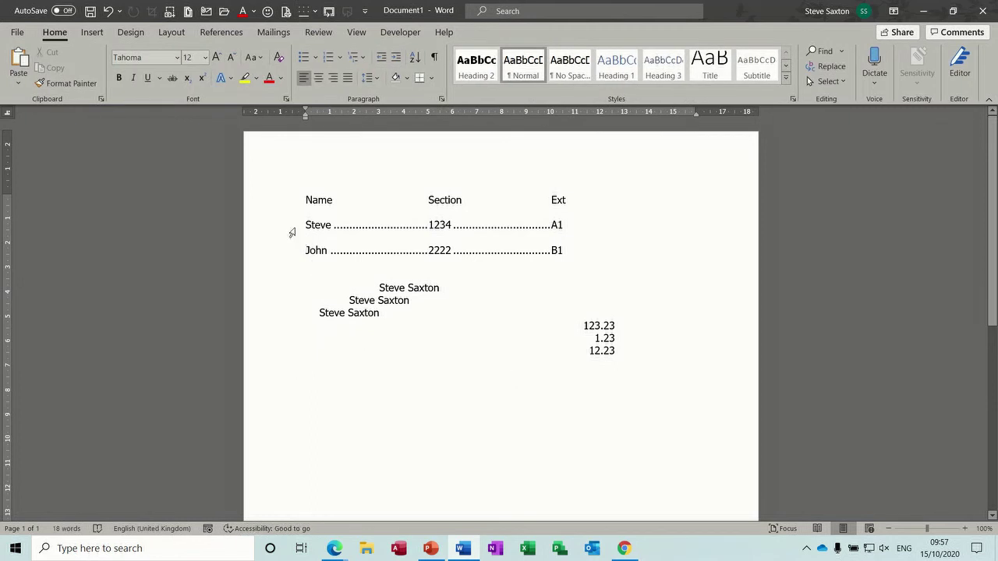
drag(271, 201, 289, 379)
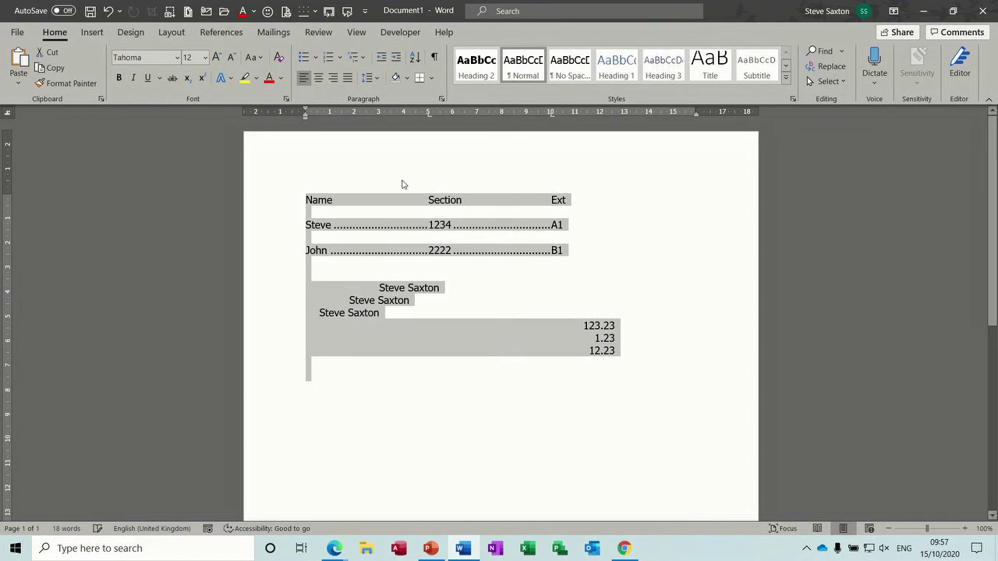
click(441, 101)
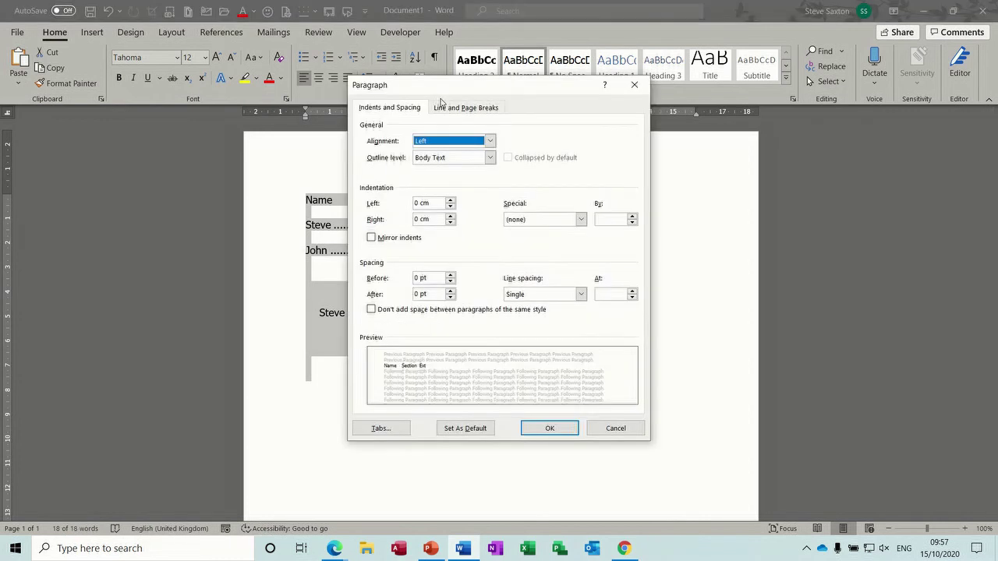
click(392, 431)
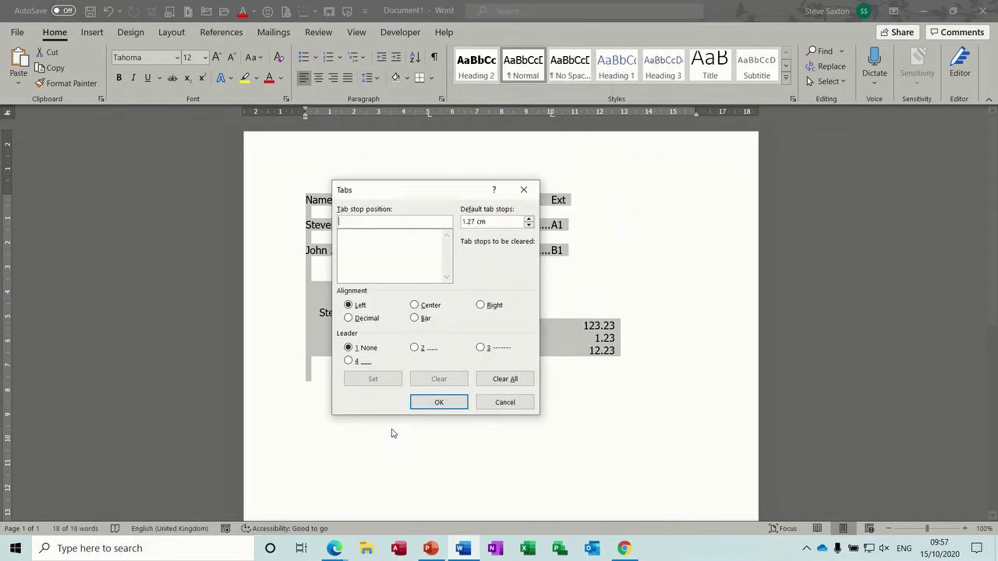
click(502, 381)
click(439, 403)
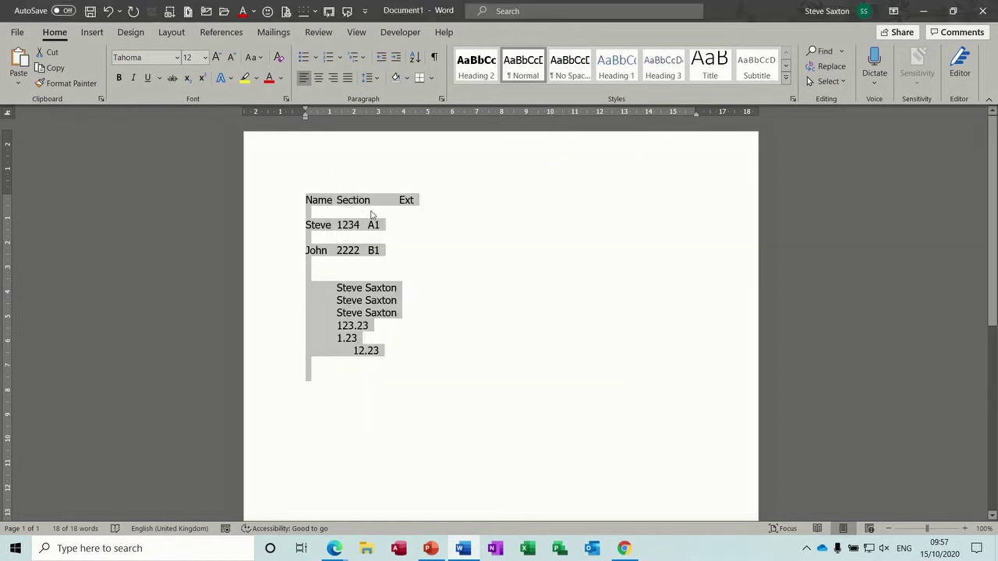
click(399, 202)
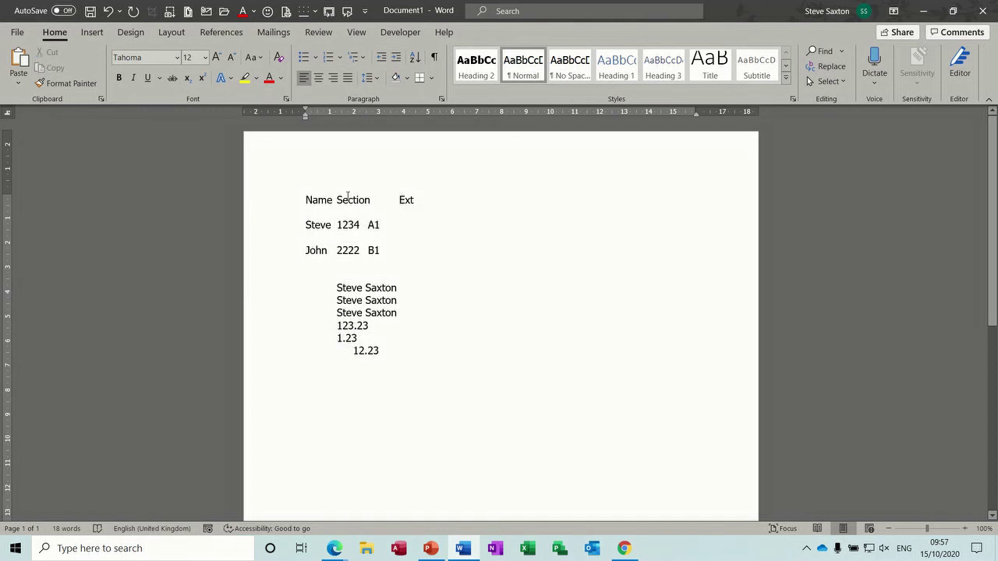
- With formatting marks shown, delete the tabs before Ext and before the first name line
click(434, 57)
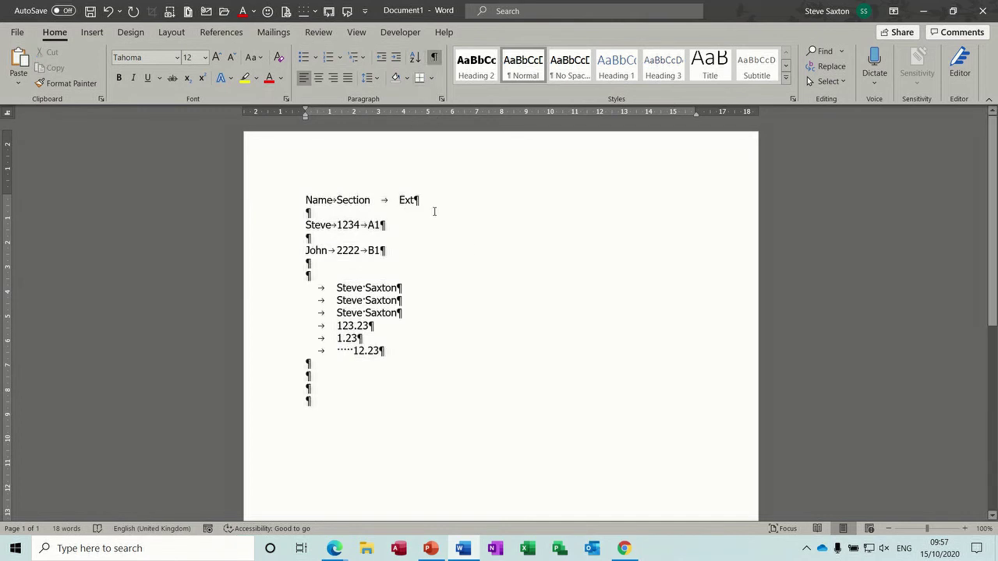
key(BackSpace)
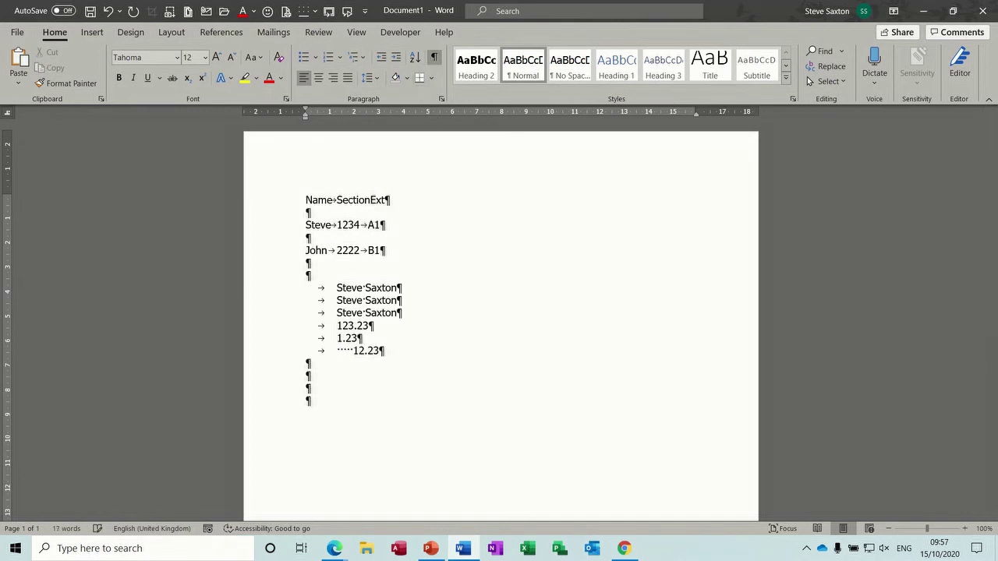
click(335, 289)
key(BackSpace)
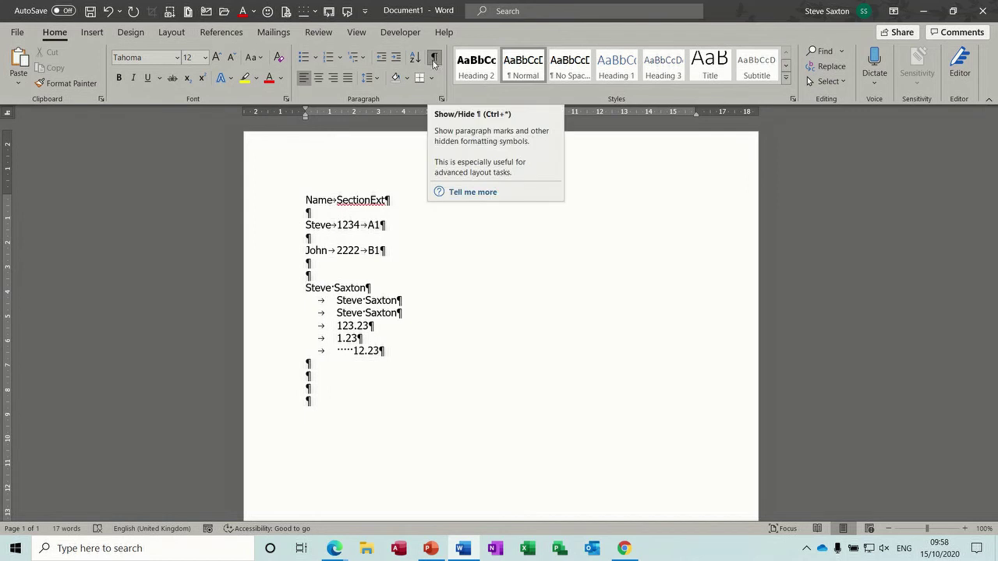
click(434, 62)
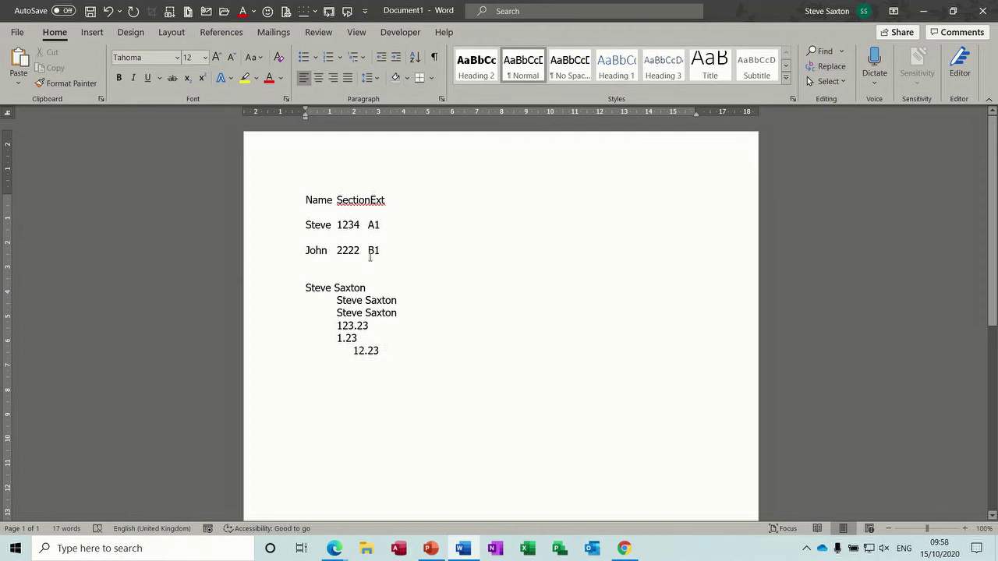
click(371, 200)
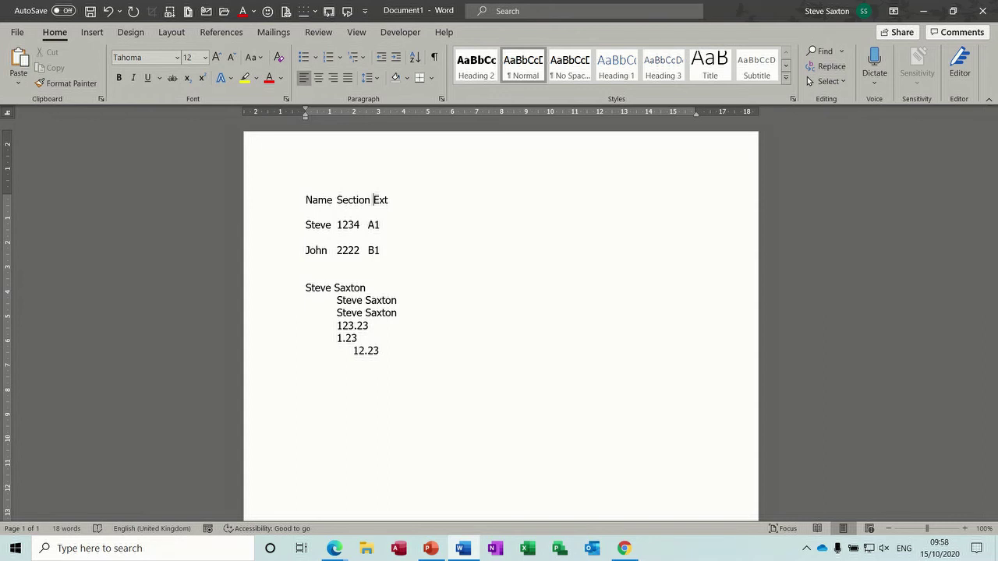
- Select all the document text with Ctrl+A and delete it
key(ctrl+a)
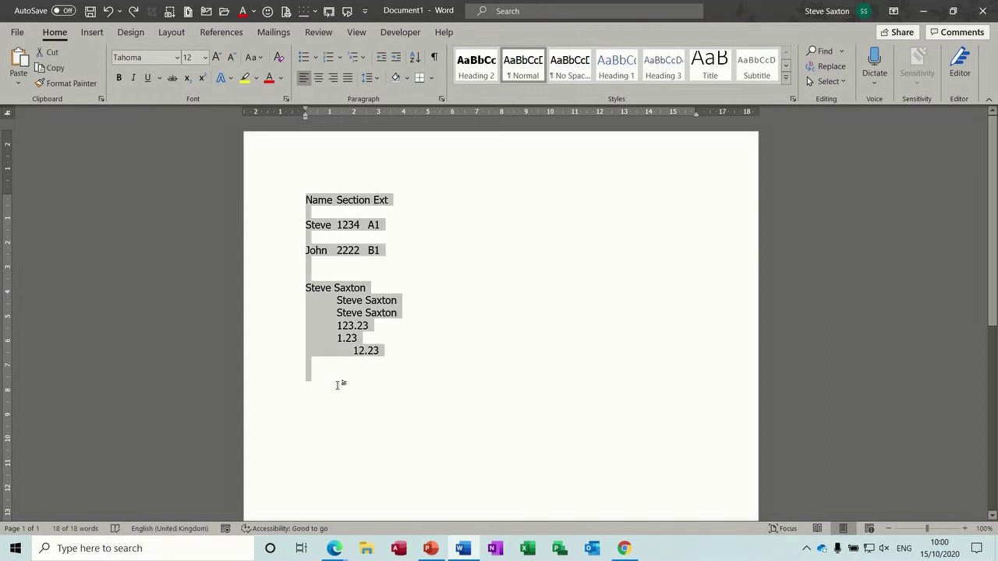
key(Delete)
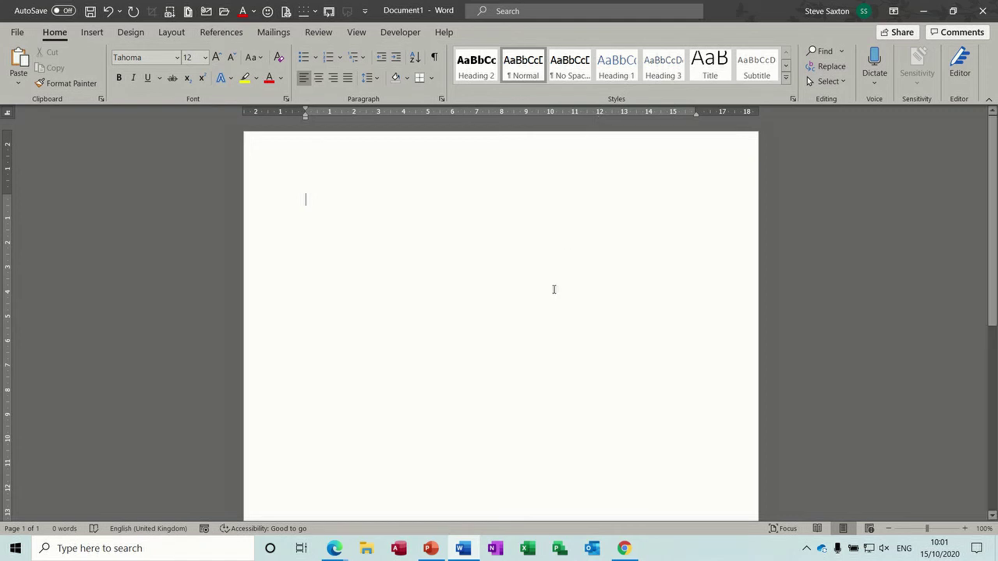
- Tab across to the right and type the sender's name and street line, fixing its capitals
key(Tab)
key(Tab)
key(Tab)
key(Tab)
key(Tab)
key(Tab)
key(Tab)
key(Tab)
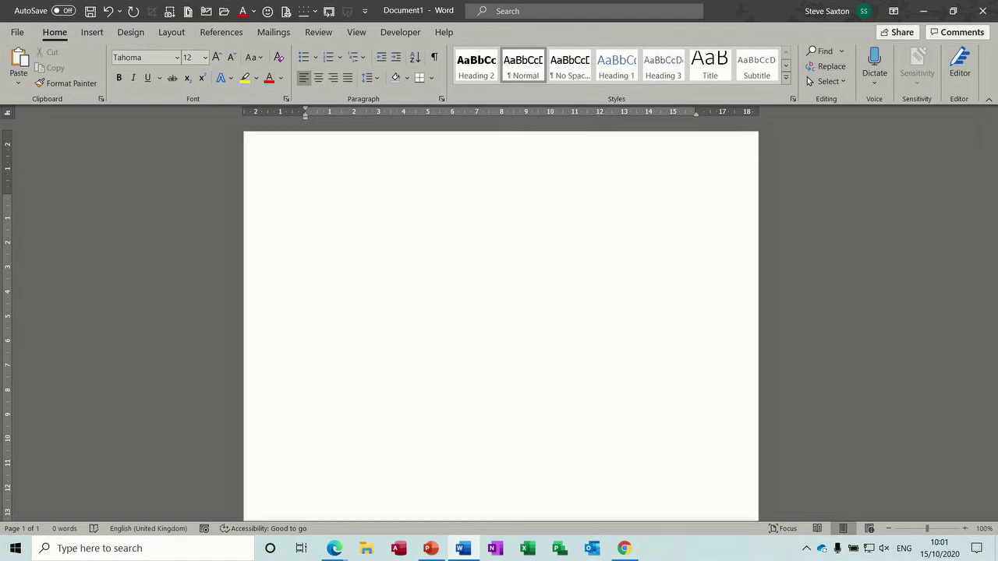
key(Tab)
key(Tab)
key(Tab)
key(Tab)
key(Tab)
key(Tab)
key(Tab)
key(Tab)
key(Tab)
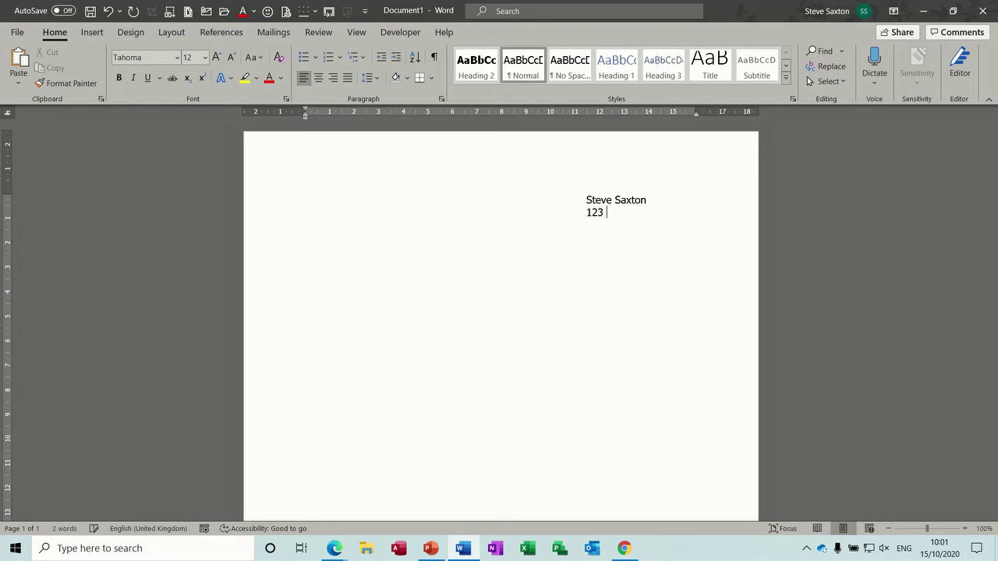
click(612, 212)
key(BackSpace)
text(B)
click(665, 212)
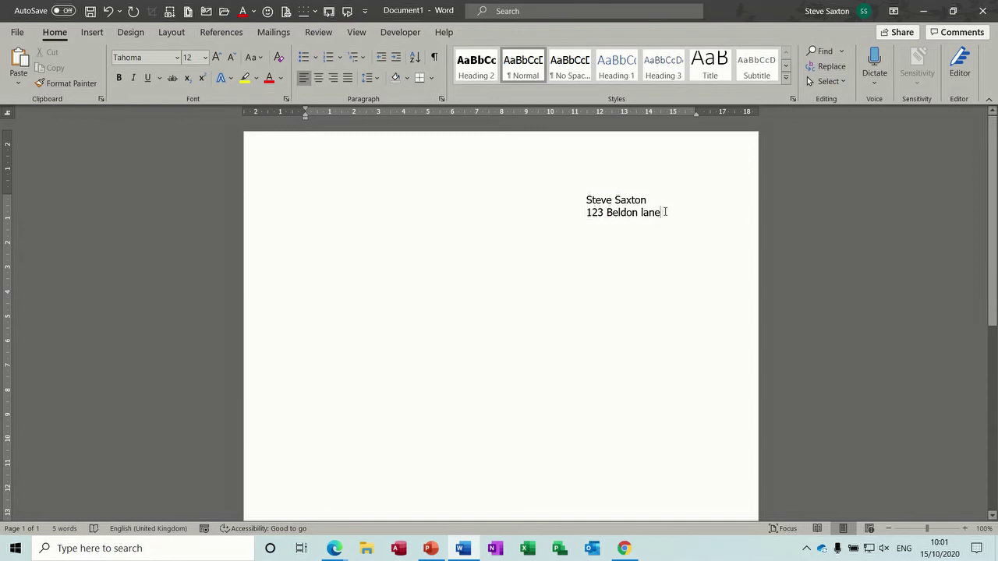
click(644, 212)
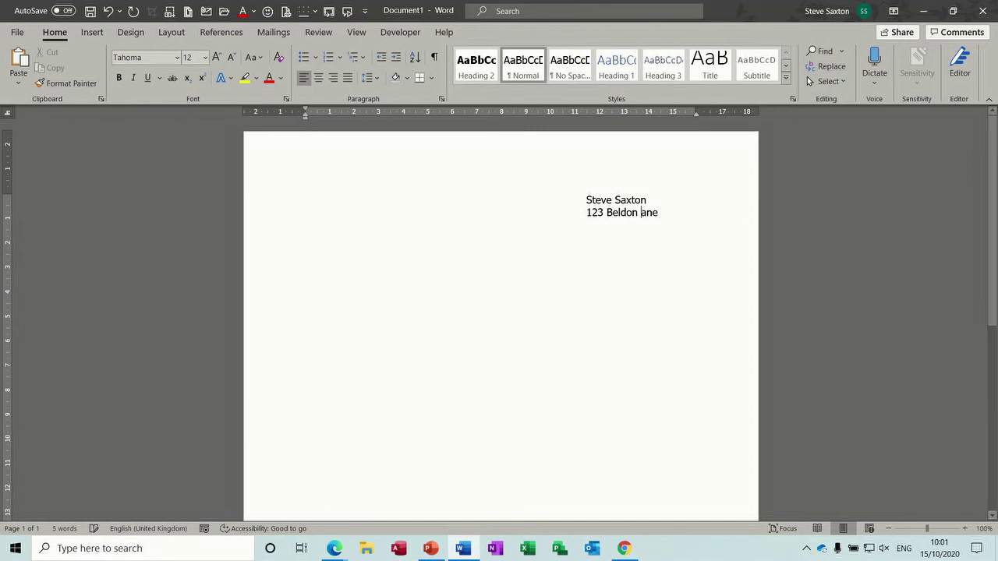
key(BackSpace)
text(L)
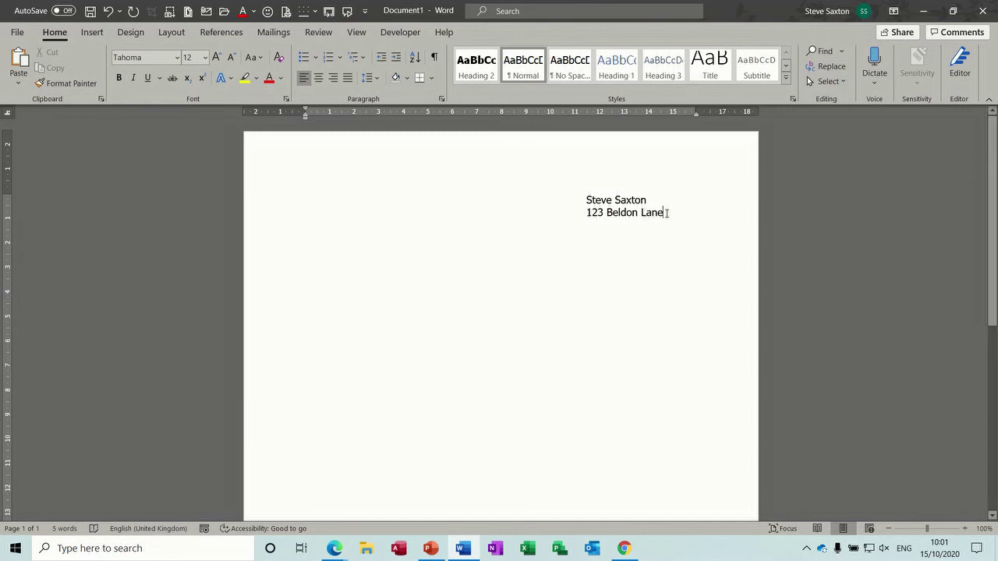
- Add the district and city lines below the street, tab-aligned with the address
key(Return)
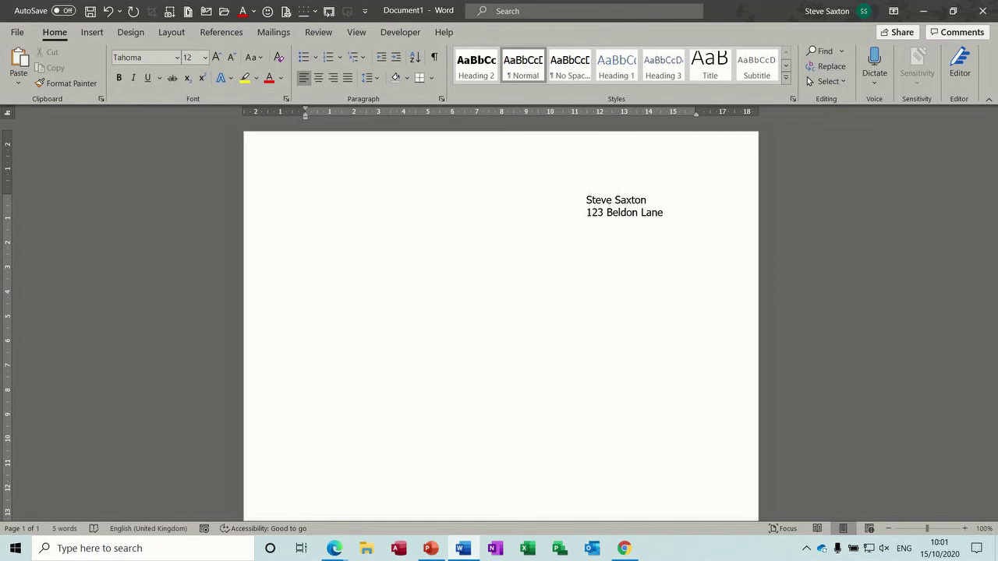
key(Tab)
key(Tab)
key(Tab)
key(Tab)
key(Tab)
key(Tab)
key(Tab)
key(Tab)
key(Tab)
key(Tab)
key(BackSpace)
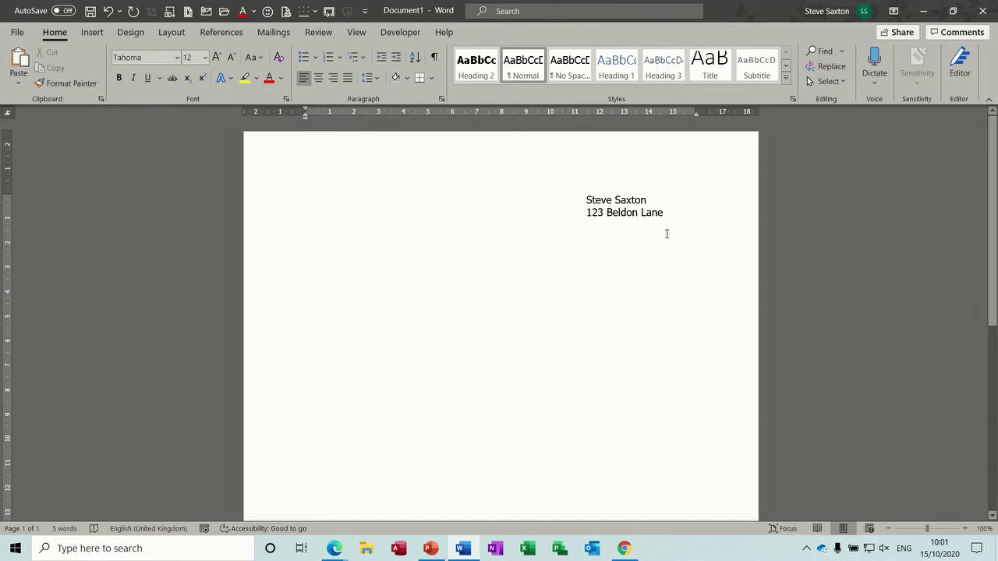
text(Wi)
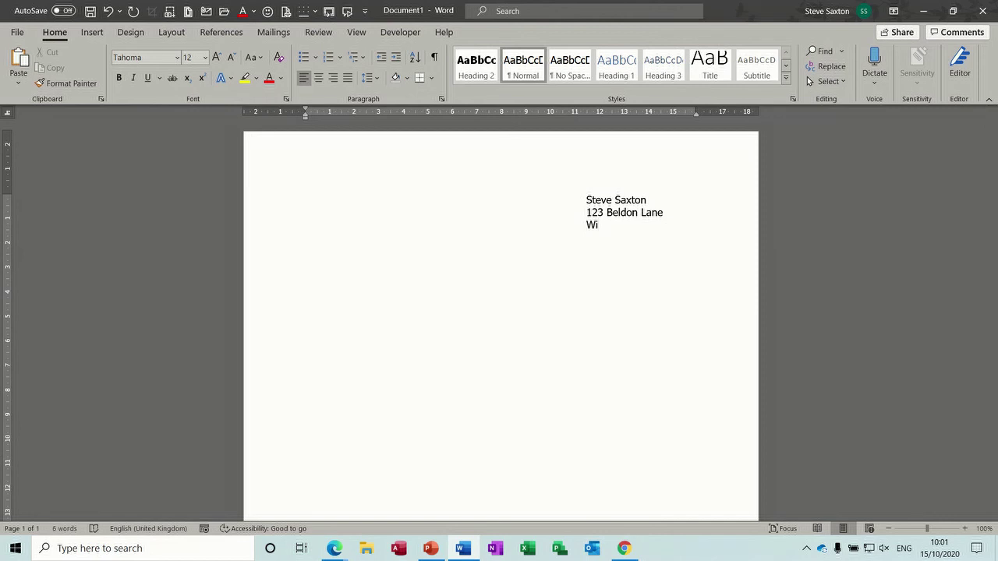
text(bsey)
key(Return)
text(Bra)
key(BackSpace)
key(BackSpace)
key(BackSpace)
key(Tab)
text(Bradford)
click(607, 212)
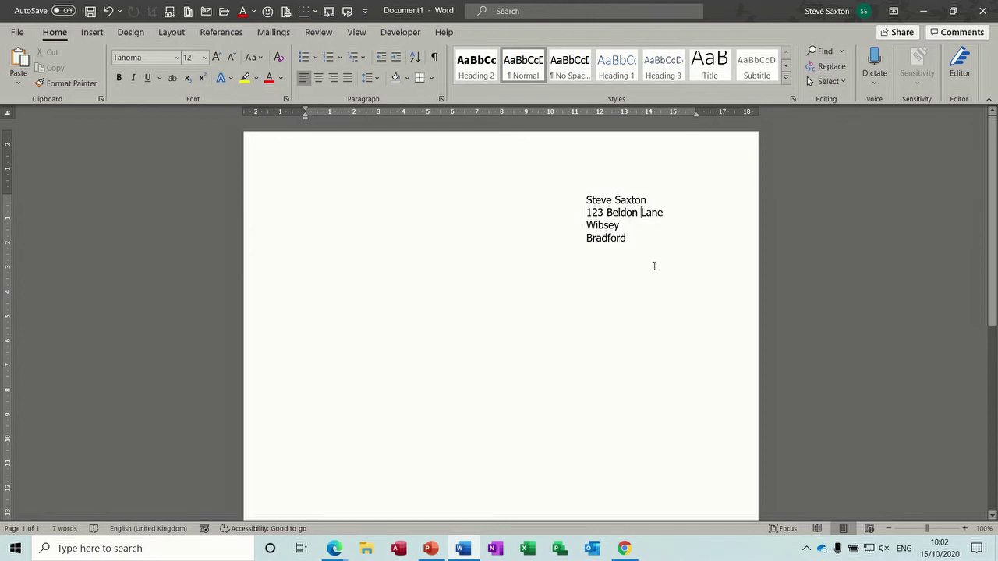
- Insert 'jjn kjk' into the street line, break it, and show formatting marks
text(jjn kjk)
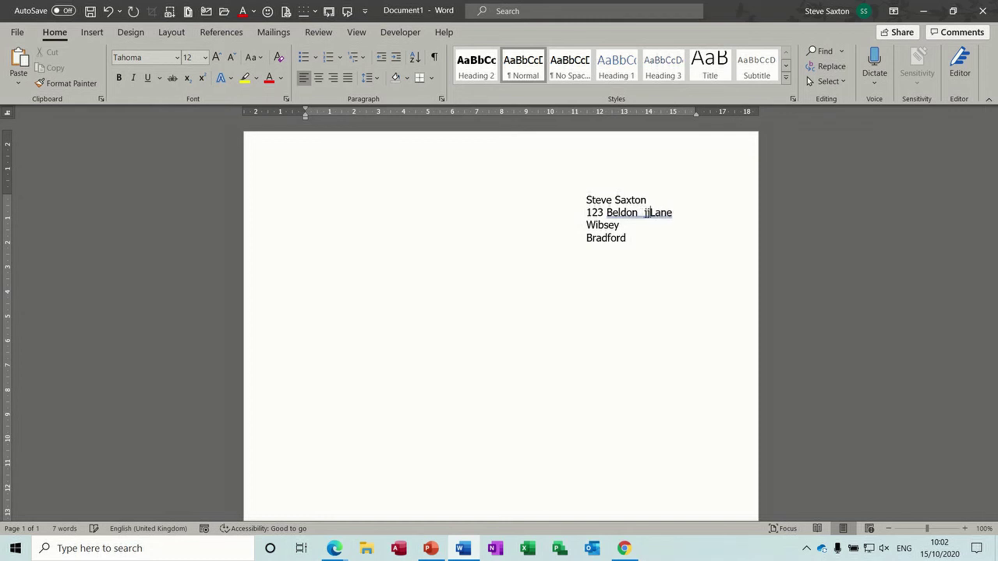
key(Return)
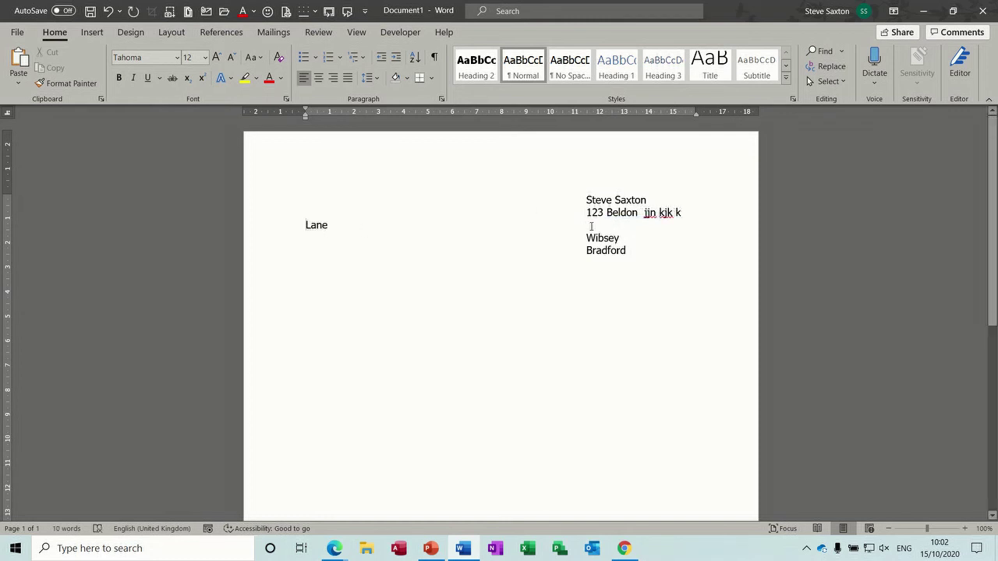
click(434, 59)
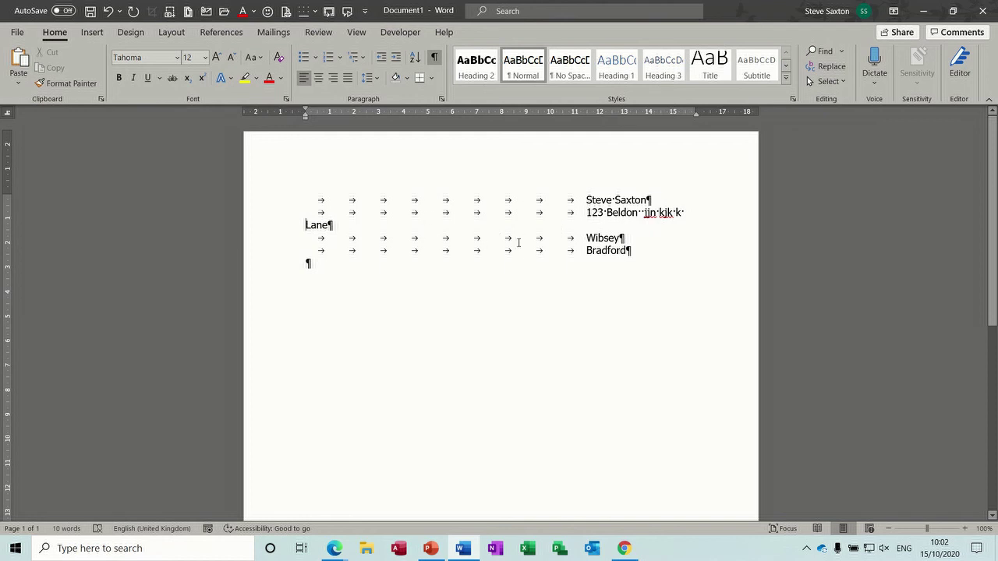
- Delete the tabbed address, hide formatting marks and drag the left indent far right
drag(284, 202, 286, 277)
key(Delete)
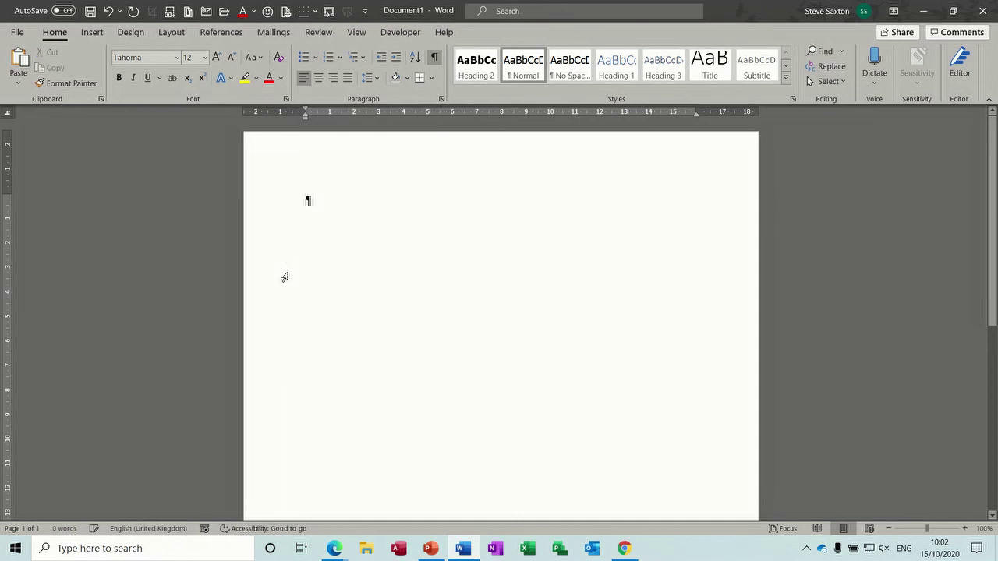
click(434, 57)
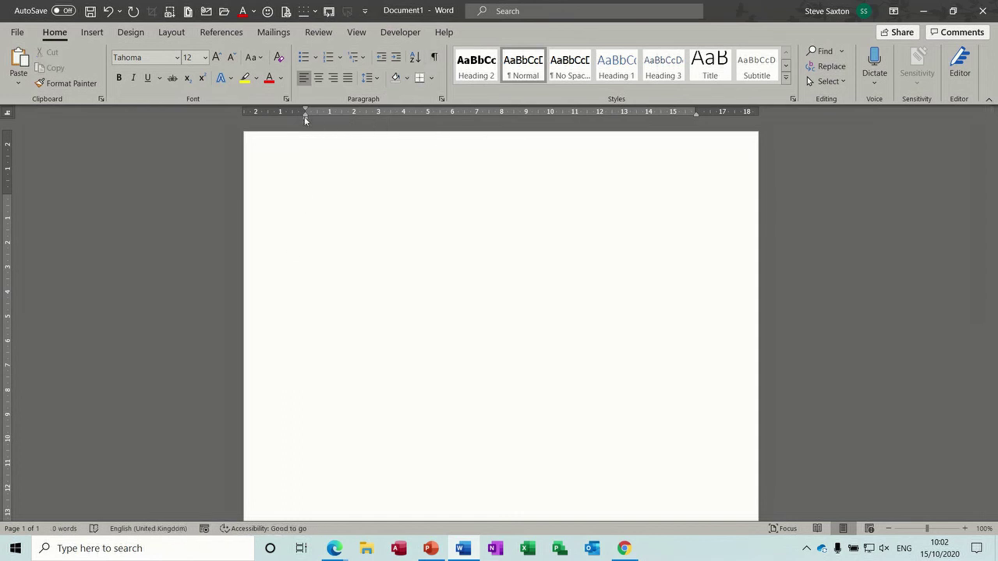
mouse_move(306, 119)
mouse_down()
mouse_move(340, 131)
mouse_move(576, 133)
mouse_up()
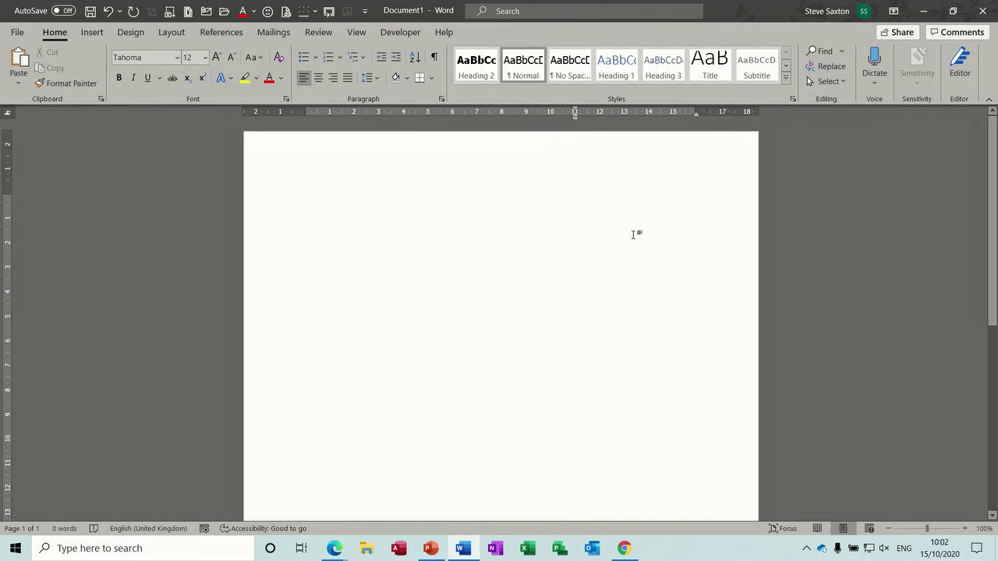
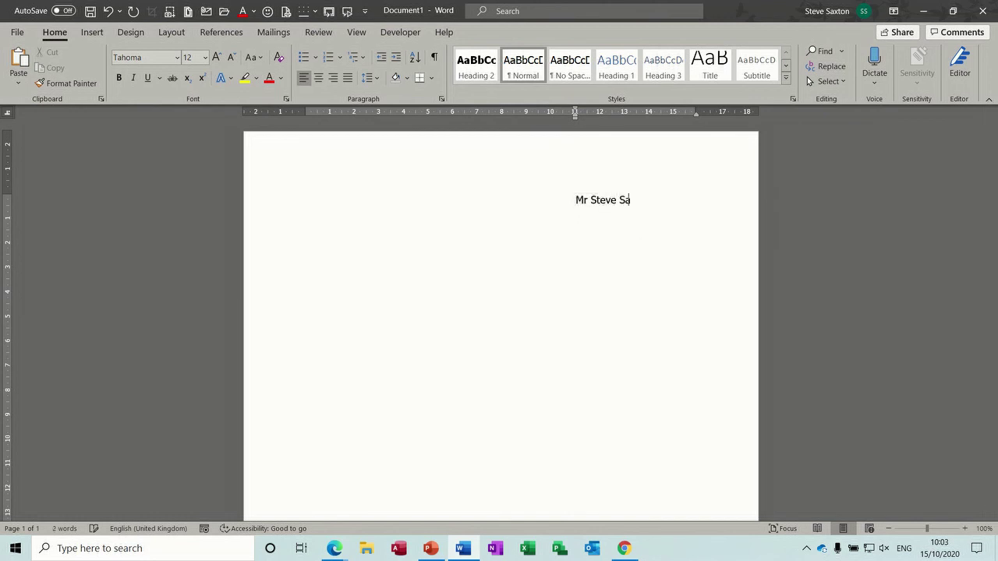
- Type the four-line address with its title on the indent, then insert stray letters in the street line
key(Return)
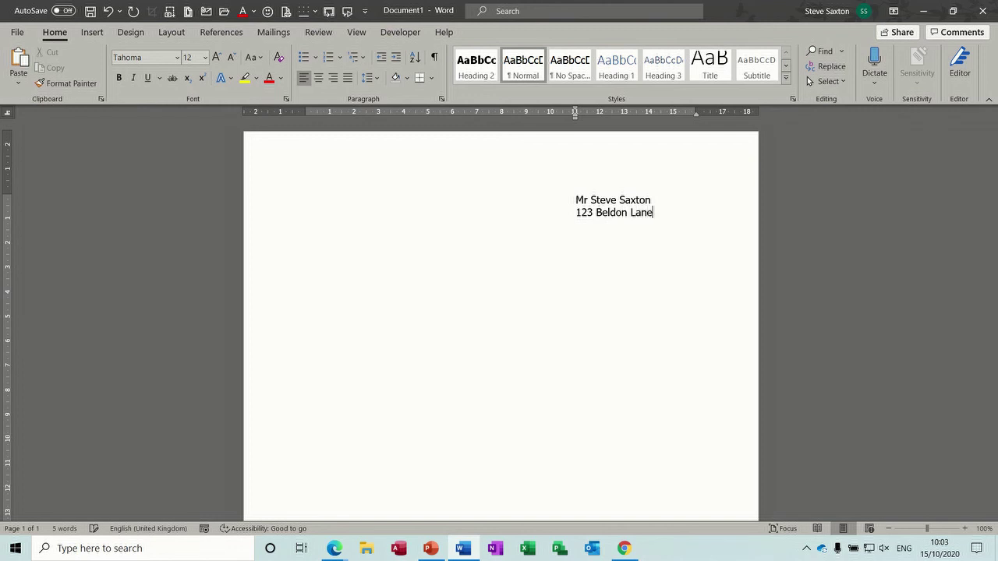
key(Return)
text(Wibsey)
key(Return)
text(Bradford)
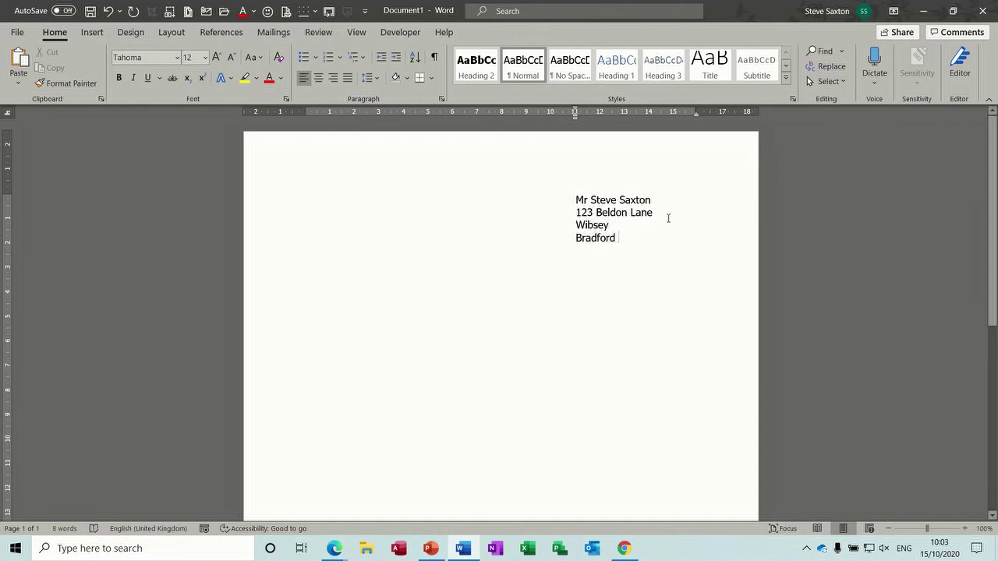
click(630, 212)
text(fsf  bd df)
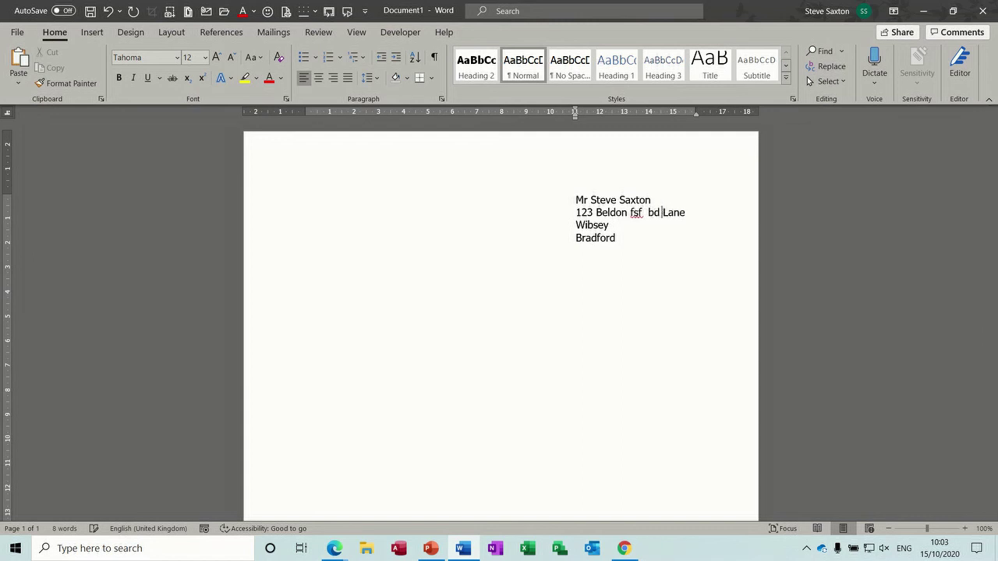
text(df  d d k d)
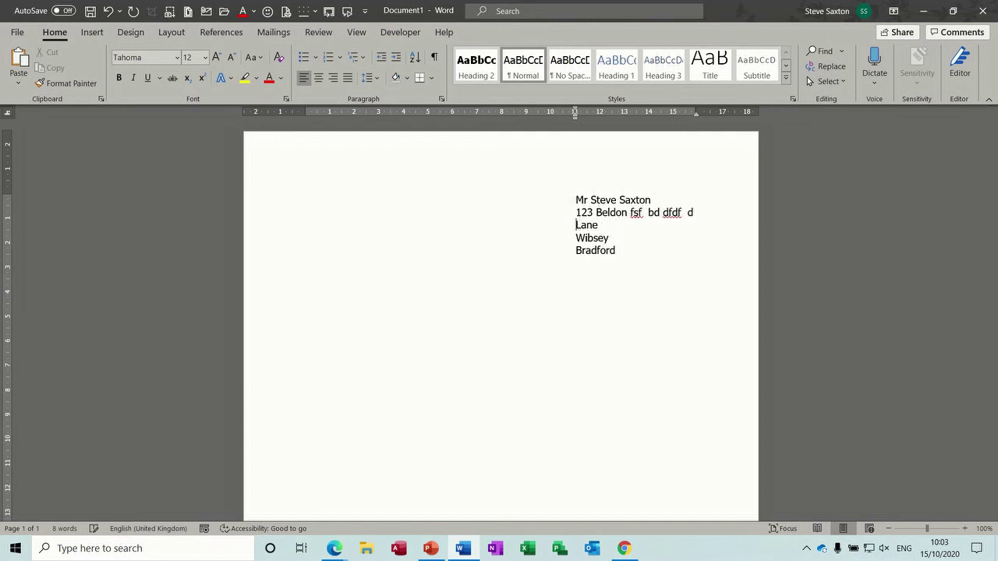
text(d kd k dkjd kd)
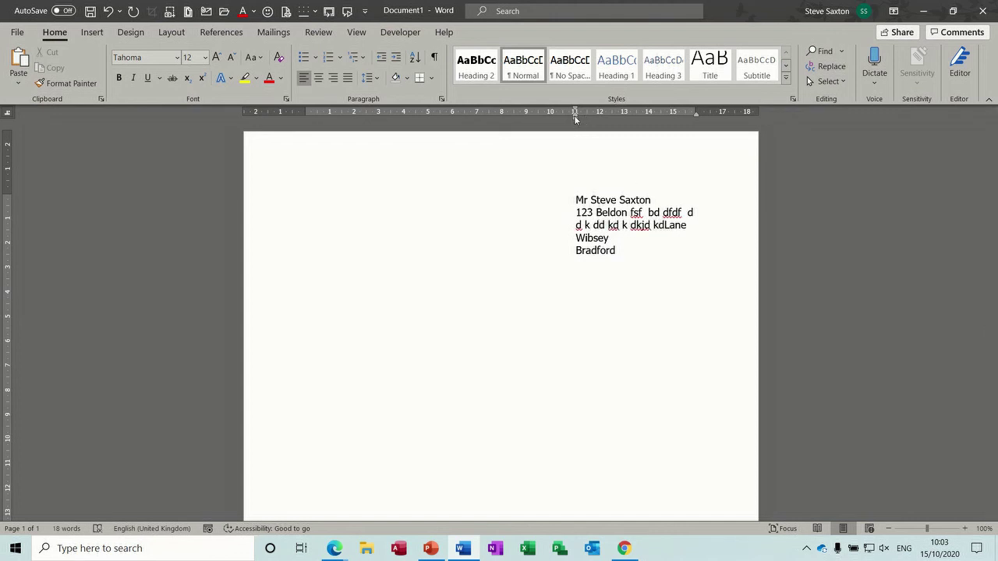
- Start an unindented paragraph below the address and type 'Dear Sir' and 'Rgefgghh'
drag(575, 116, 575, 116)
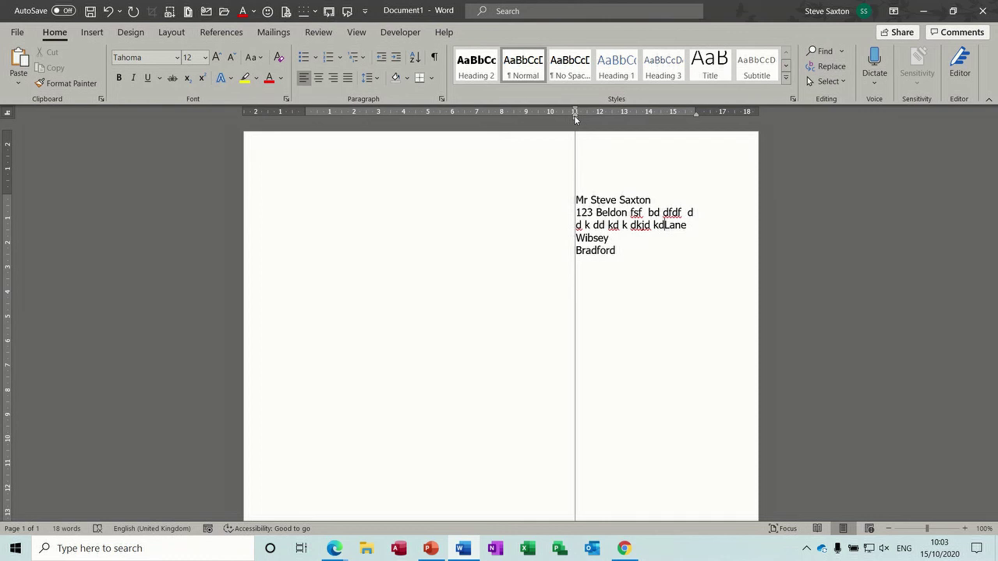
drag(576, 119, 576, 119)
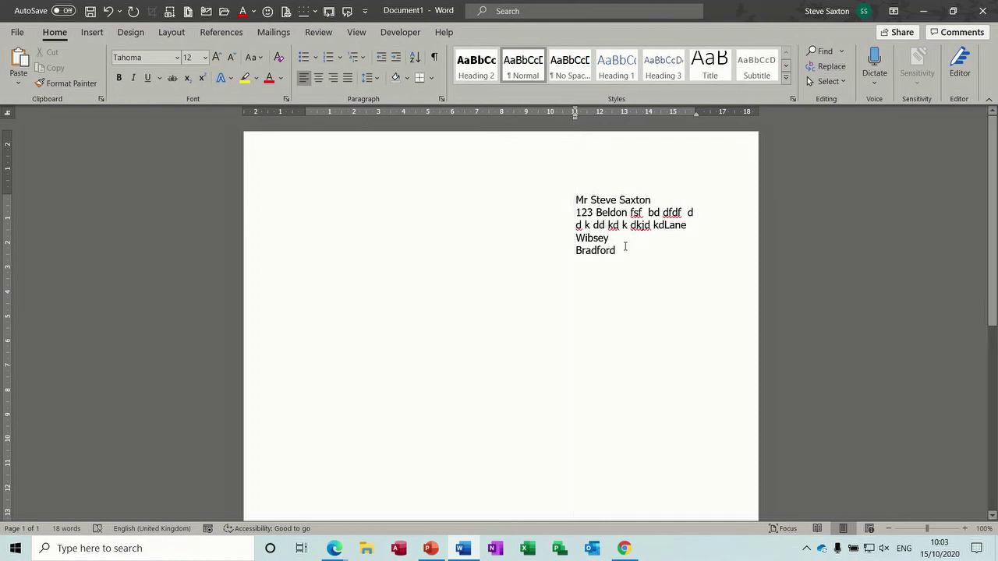
key(Return)
key(BackSpace)
key(BackSpace)
text(Dear Sir  )
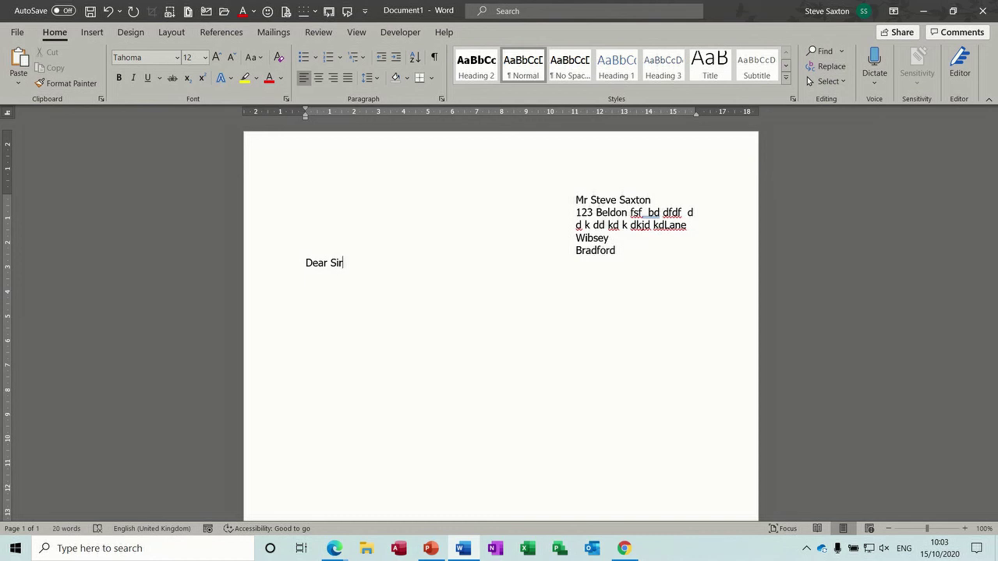
text(Rgefgghh)
- Add a 'sig' line below the body and try expanding it with F3
key(Return)
key(Return)
text(sig)
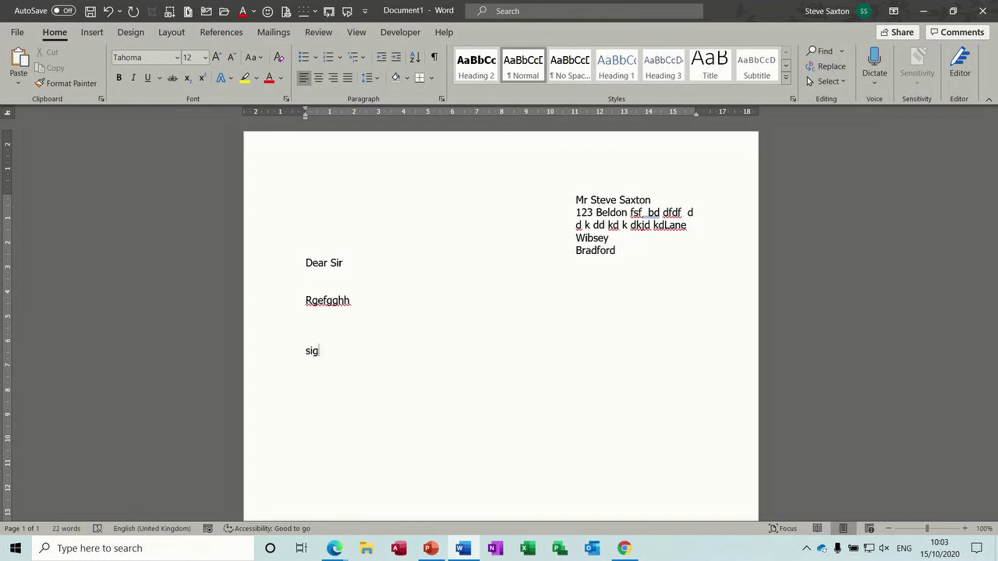
key(F3)
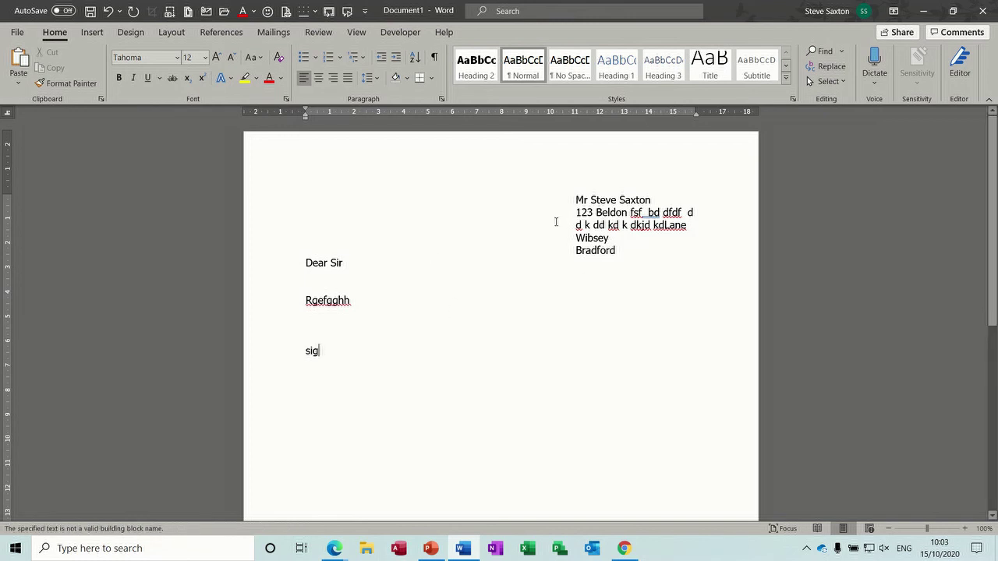
- Select the indented address block from its first line through its last
drag(575, 201, 675, 248)
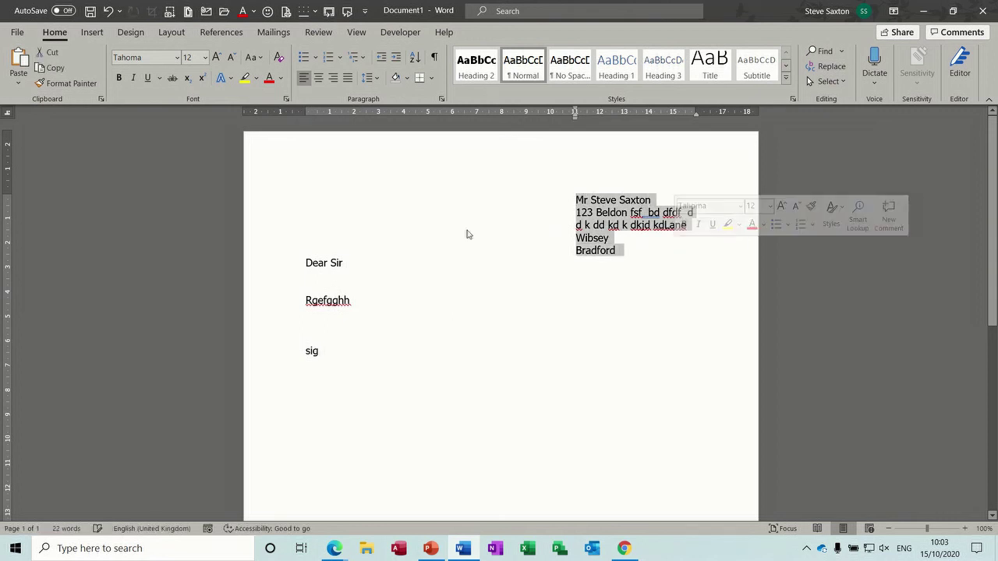